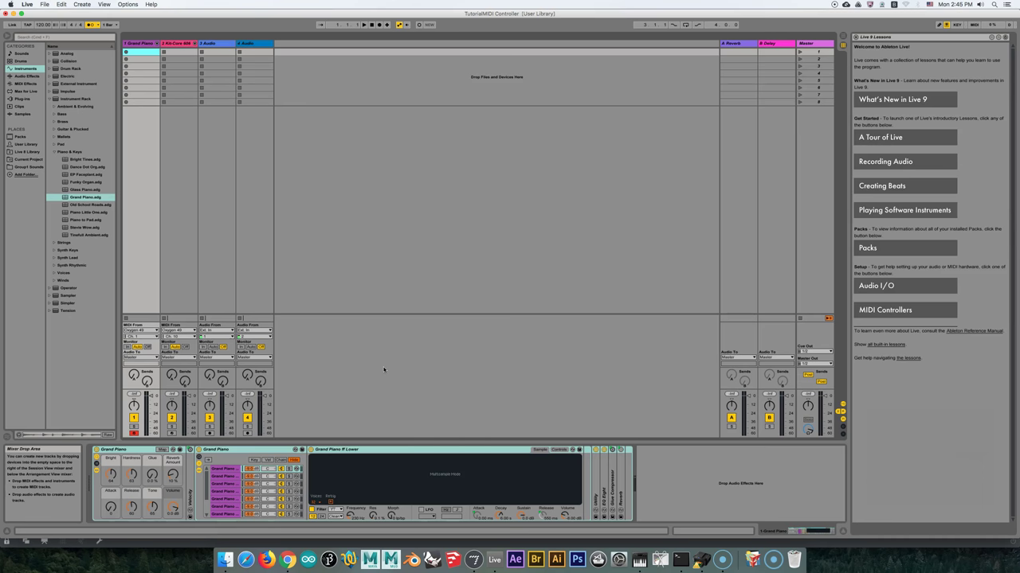
Check the Oxygen 49 input's Track and Remote settings in the MIDI preferences, switching Remote off and back on.
key(super+comma)
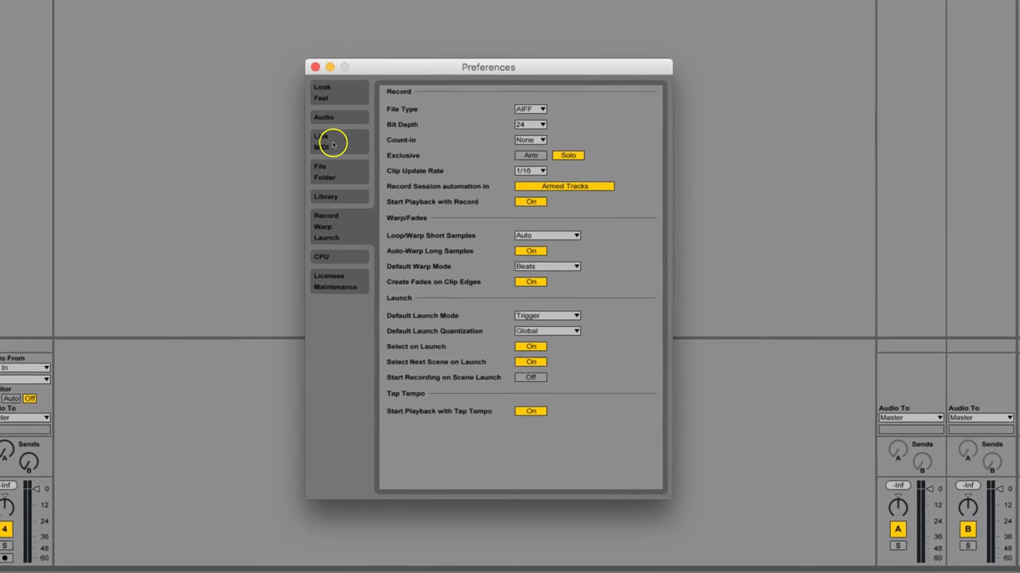
click(333, 144)
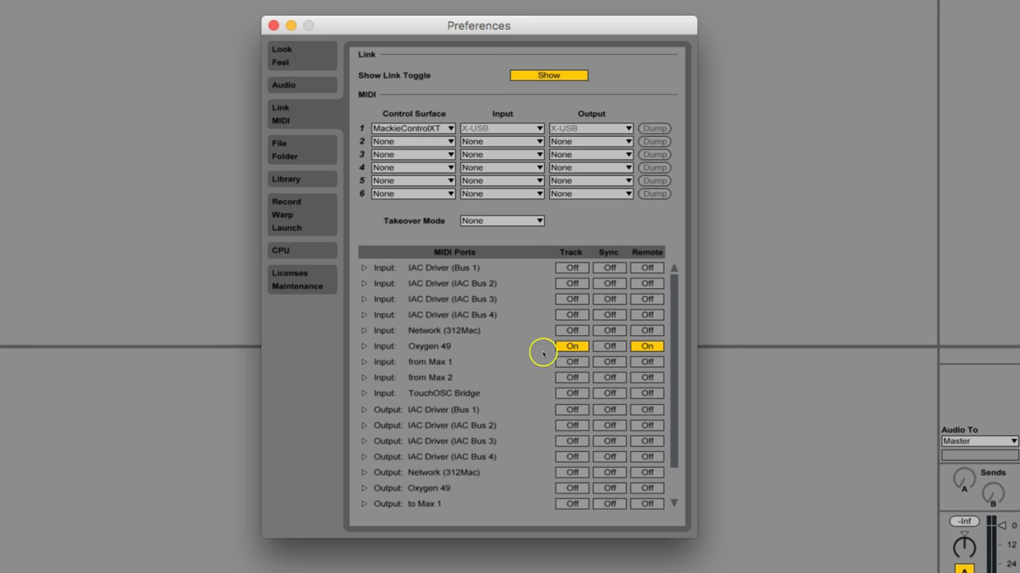
click(650, 347)
click(647, 346)
click(273, 26)
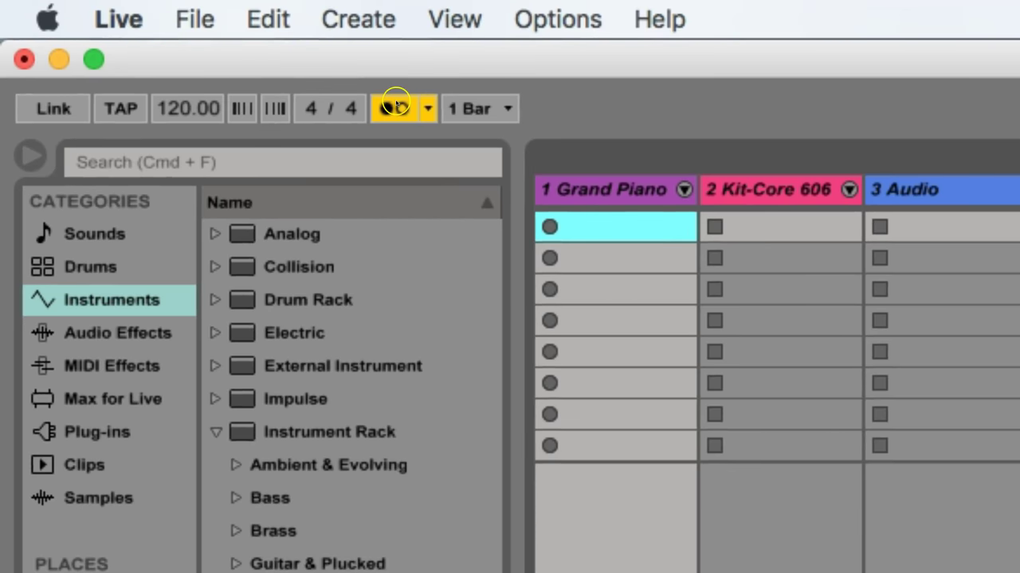
Record a MIDI clip in the Grand Piano track's first slot with a 2-bar count-in, and turn the metronome off.
click(427, 108)
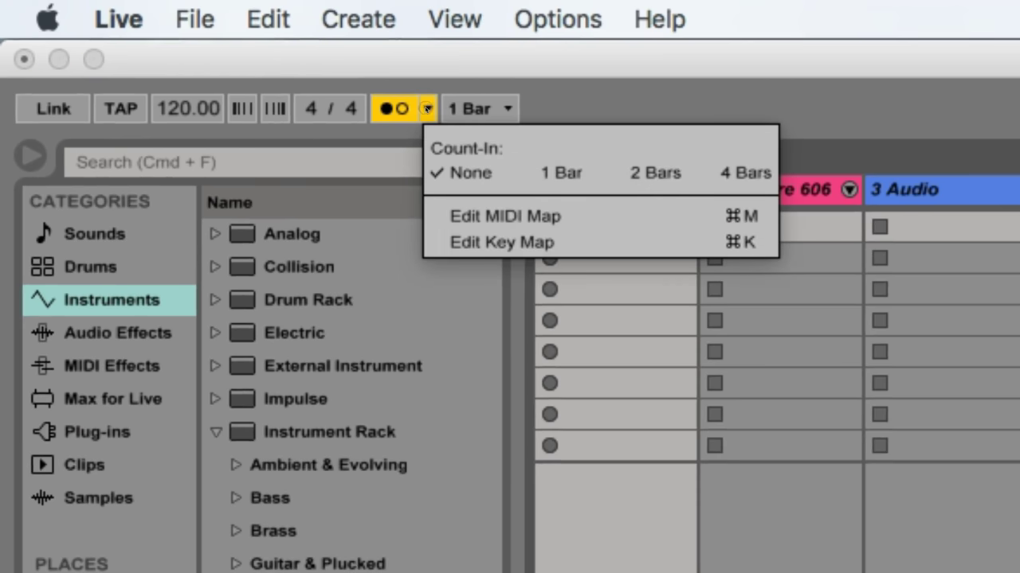
click(655, 174)
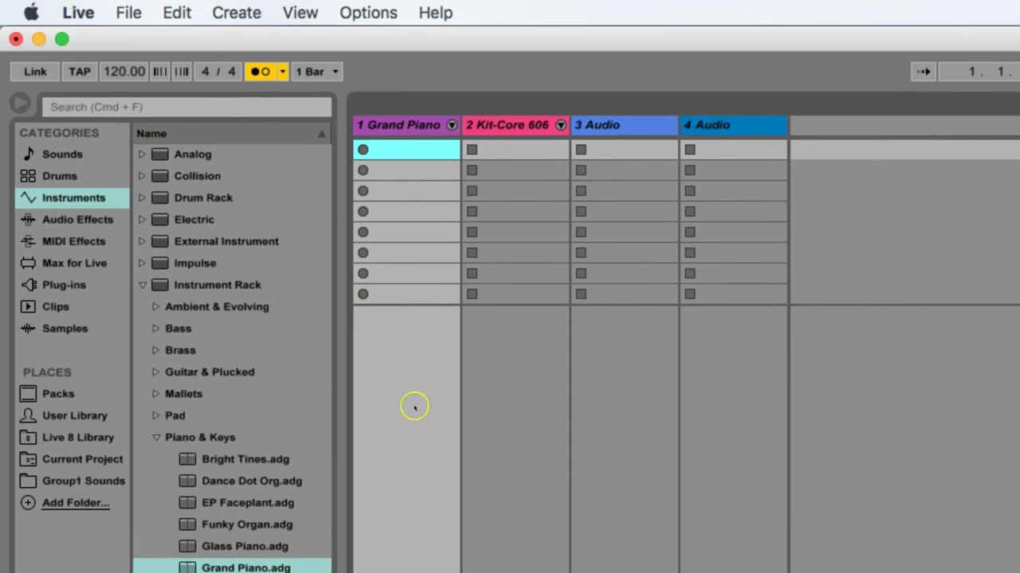
click(363, 150)
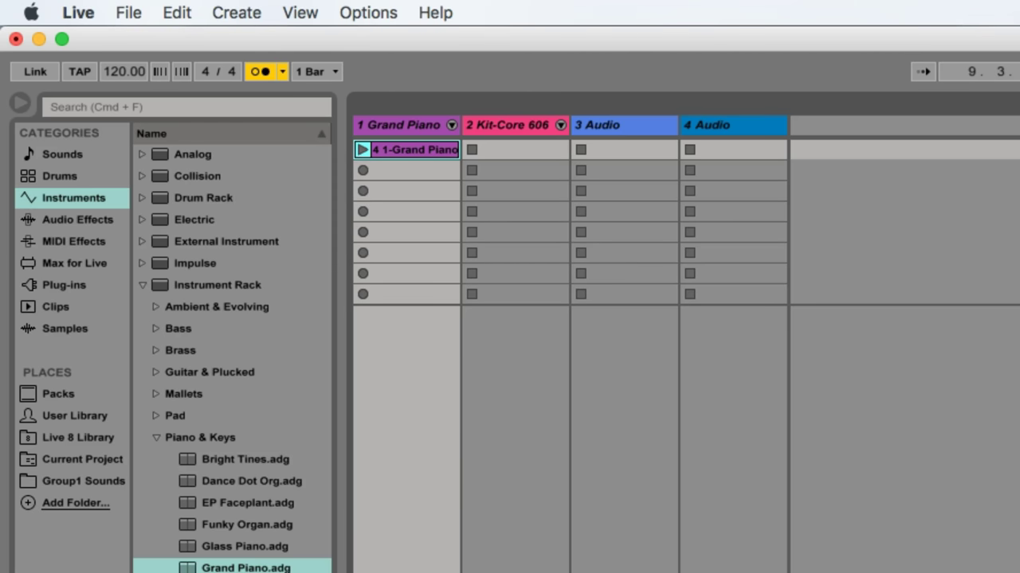
click(260, 70)
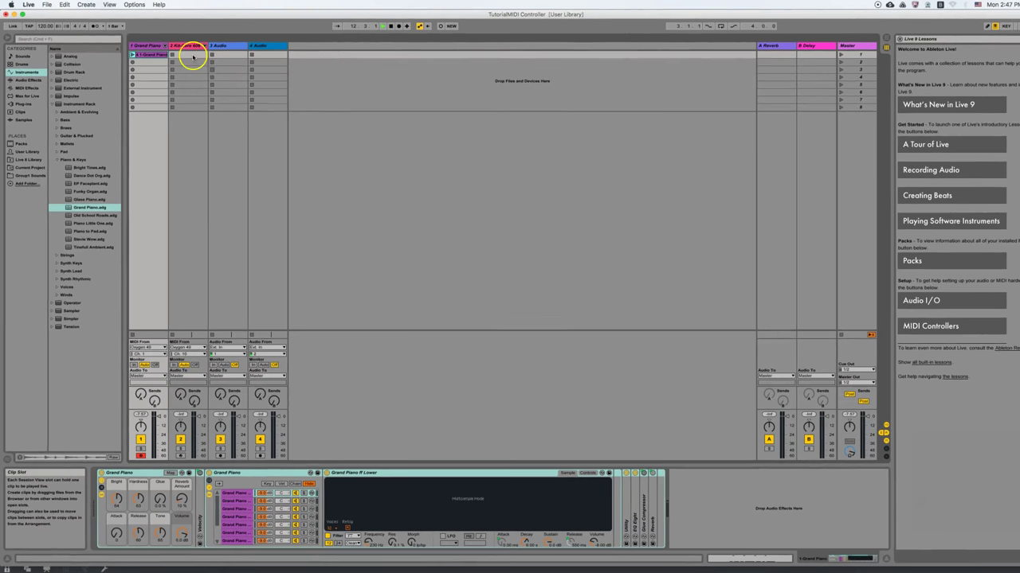
Move the recorded clip's start marker to 2.4.3, just before the first note, and set that point as 1.1.1.
click(764, 558)
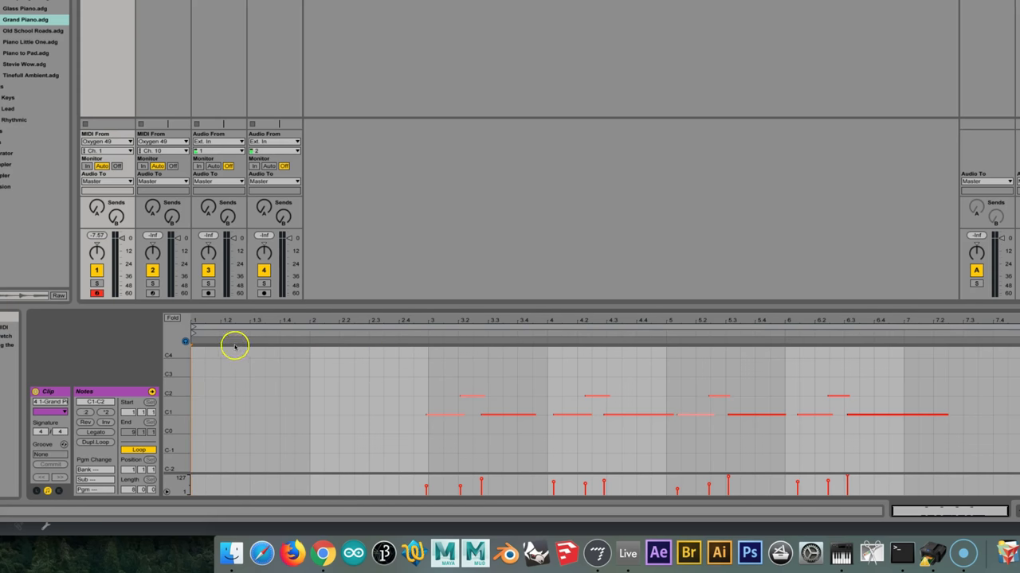
drag(203, 334, 412, 352)
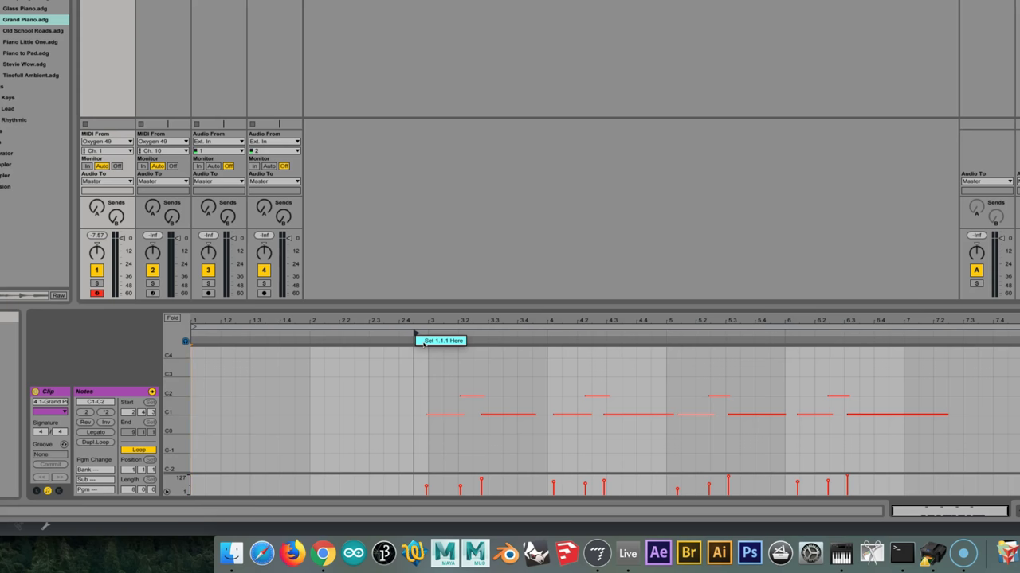
click(423, 343)
click(414, 340)
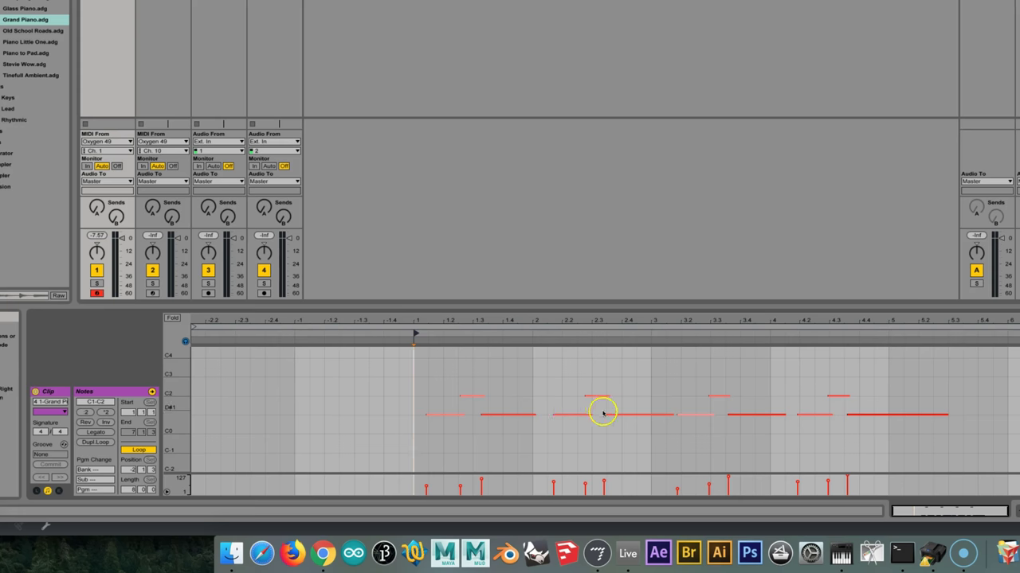
Move the first C1 note earlier so that it begins at the start of bar 1.
click(441, 415)
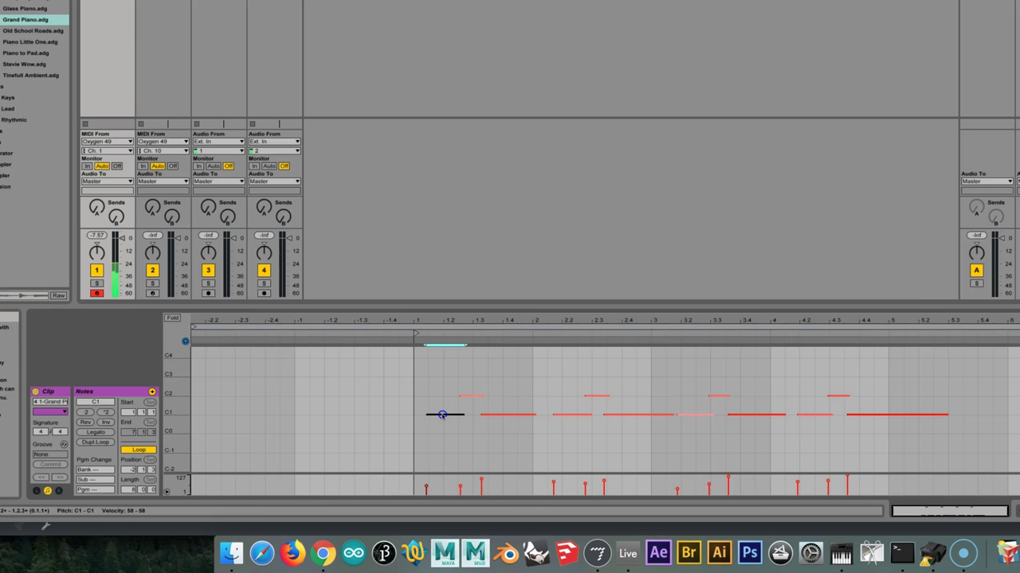
drag(438, 416, 439, 415)
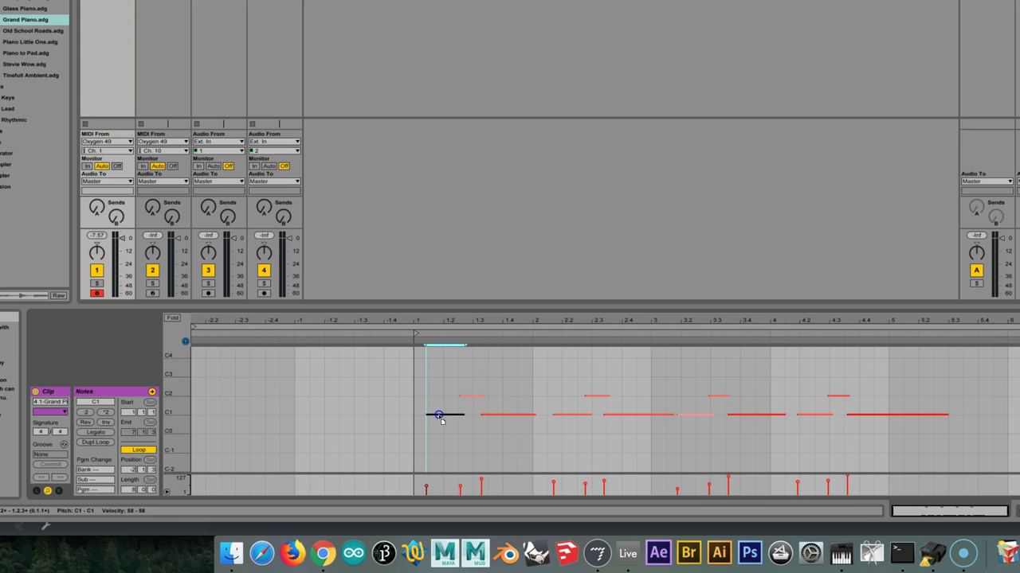
key(Left)
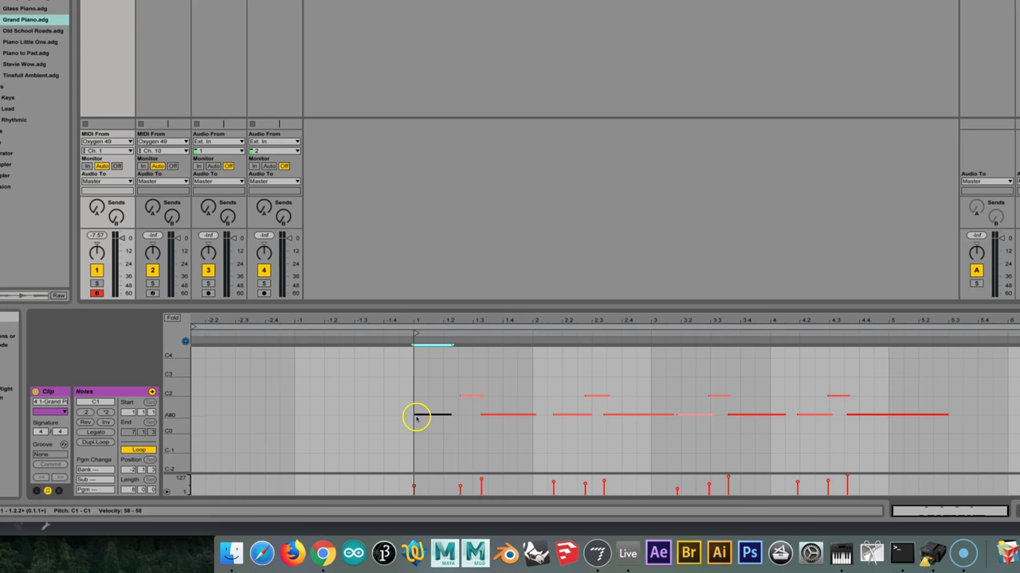
click(414, 415)
drag(414, 415, 413, 415)
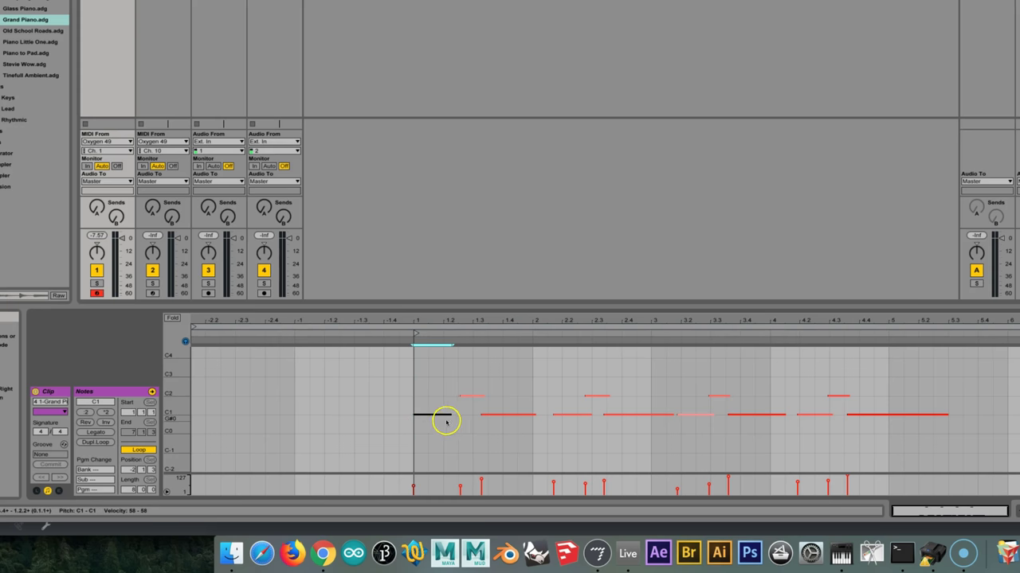
Set the fixed grid to 1/32 and trim the first C1 note to start about a sixteenth after bar 1 begins.
right_click(501, 431)
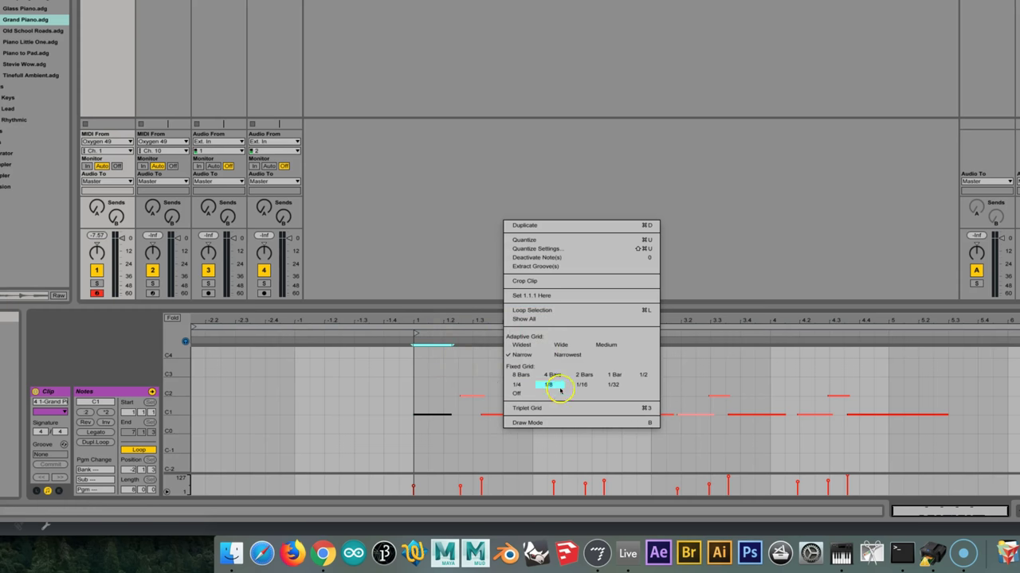
click(612, 386)
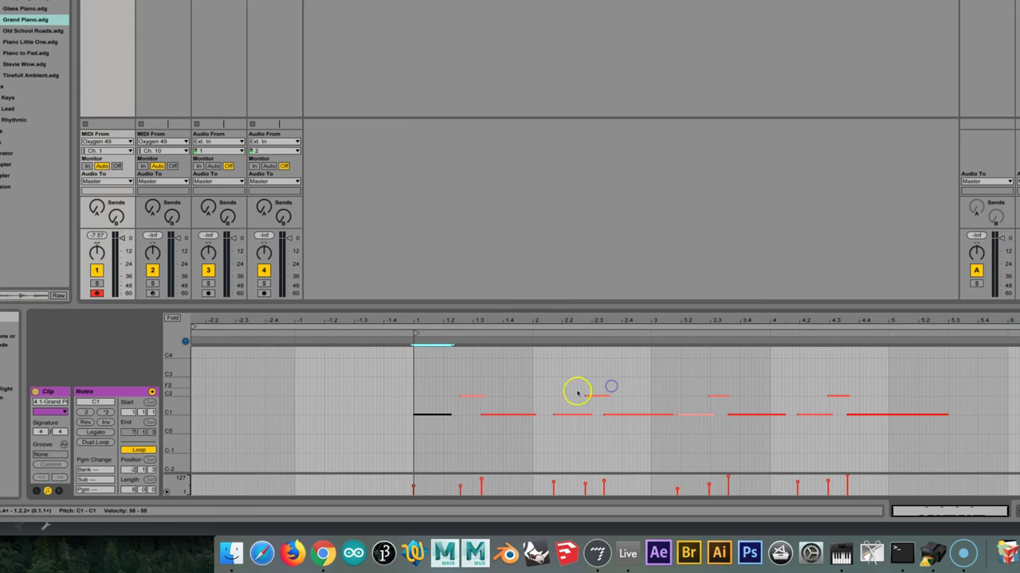
click(414, 416)
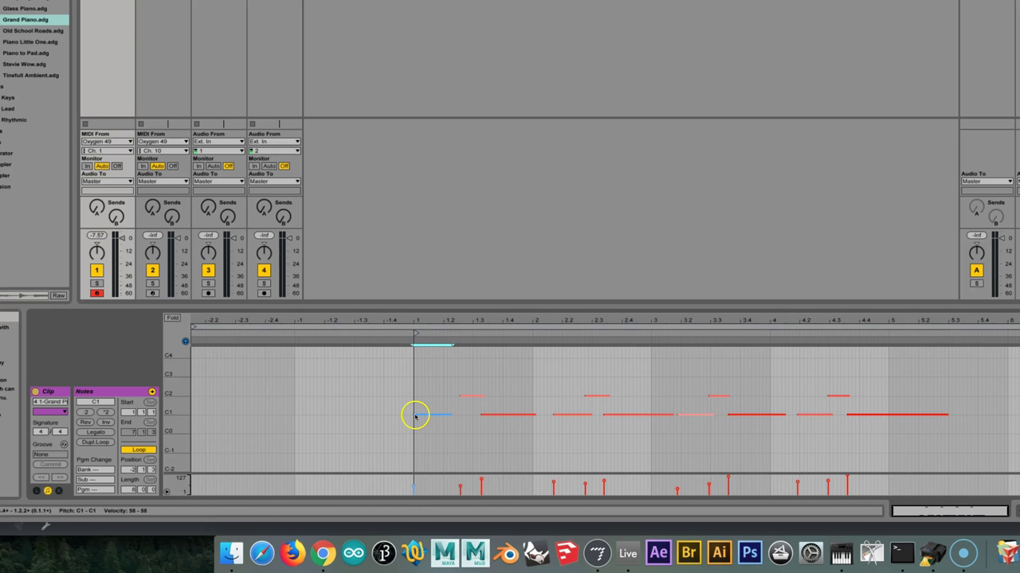
mouse_move(413, 415)
mouse_down()
mouse_move(394, 415)
mouse_move(416, 415)
mouse_up()
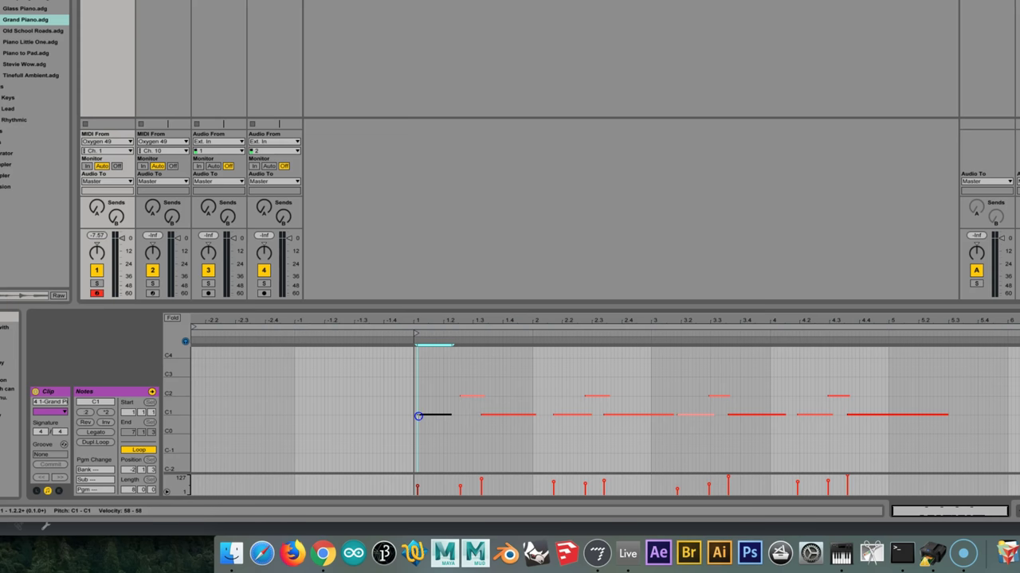
drag(418, 416, 420, 415)
Shift the two C1 notes and the C2 note in bar 2 slightly earlier.
click(564, 416)
drag(564, 416, 547, 415)
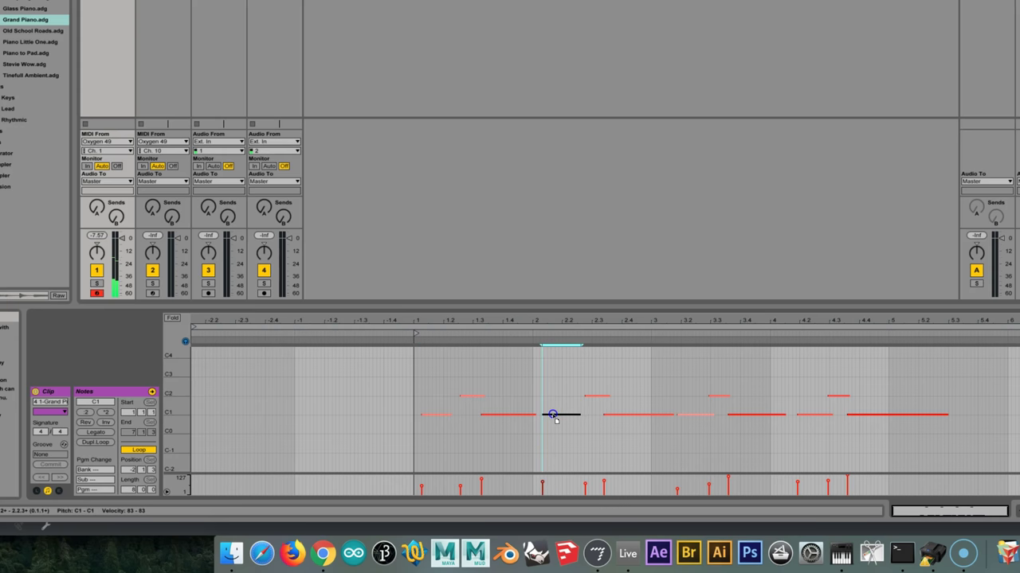
drag(628, 415, 614, 414)
click(647, 417)
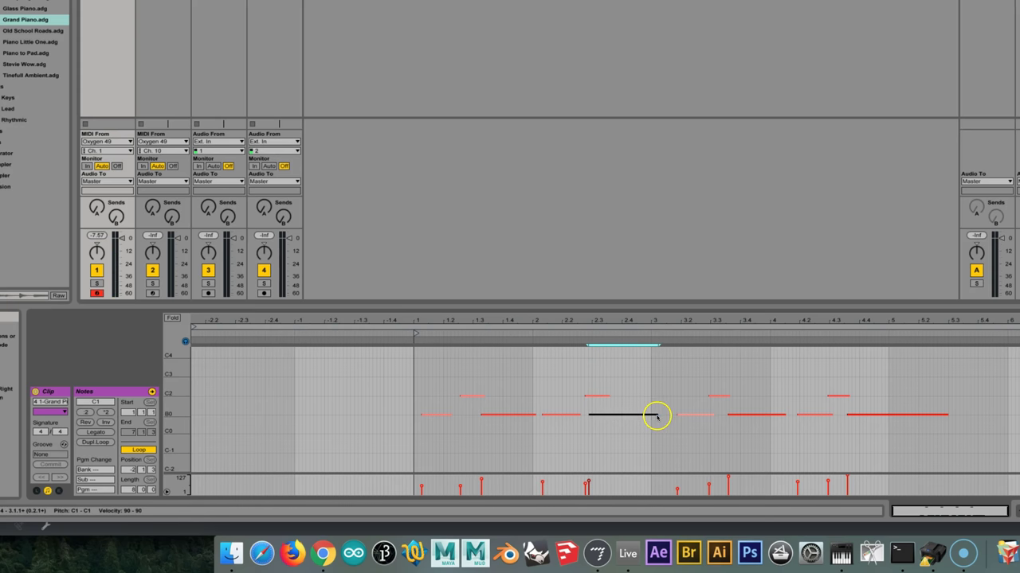
drag(599, 398, 589, 397)
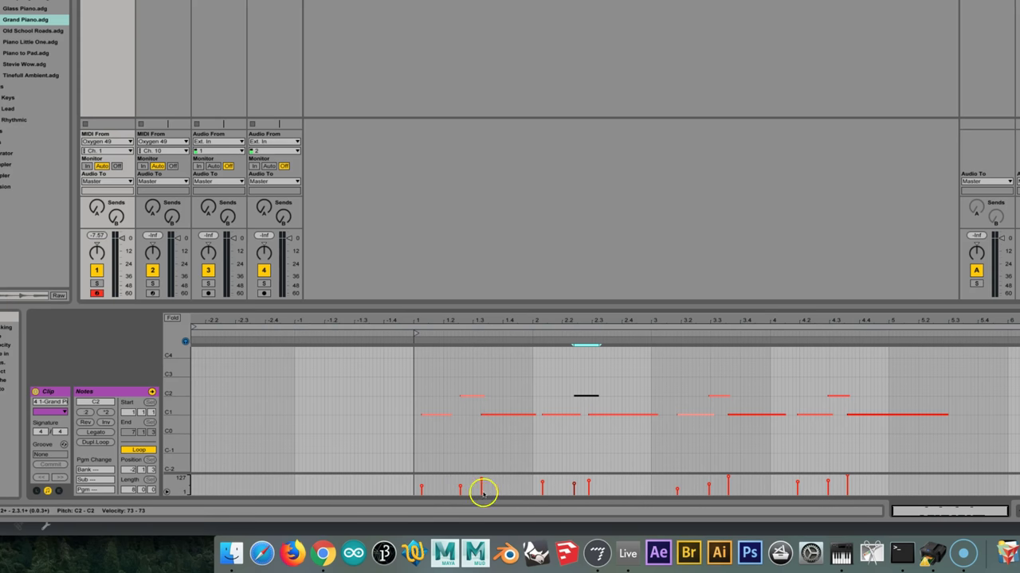
Raise the velocity of the first C1 notes in bars 1 and 3, setting the one in bar 3 to 92.
click(422, 487)
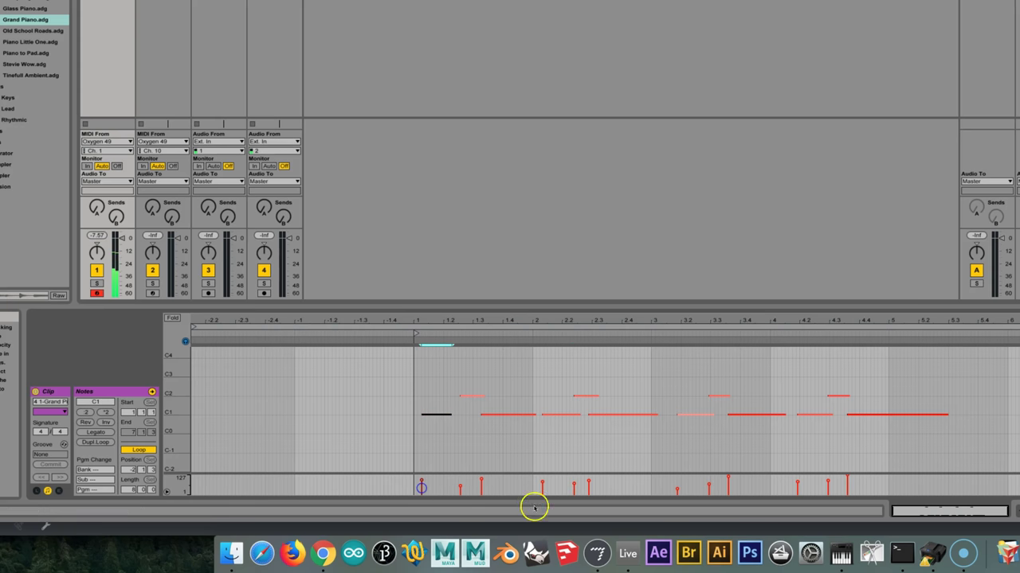
click(677, 490)
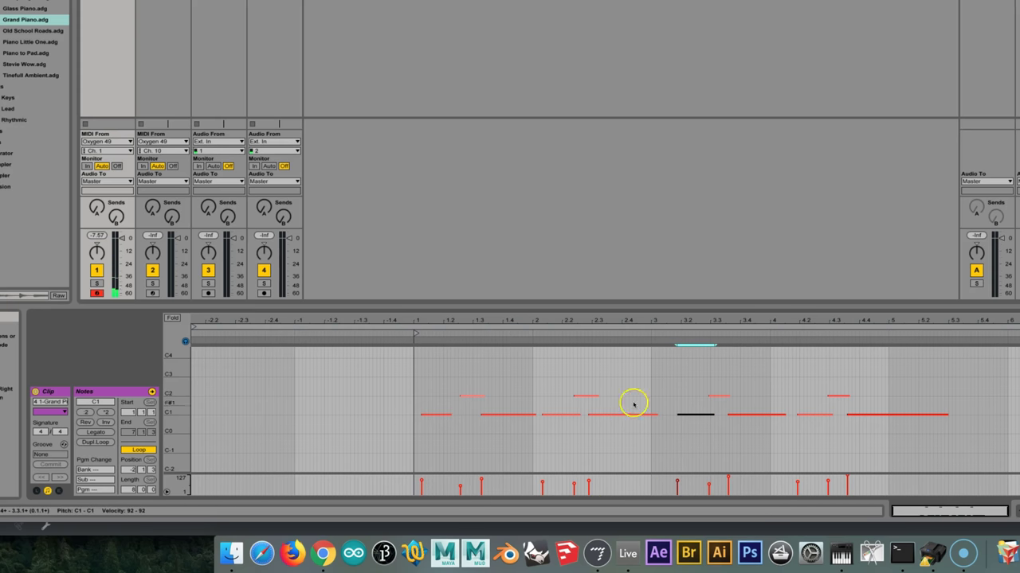
Shift the two C1 notes in bar 3 slightly earlier.
mouse_move(694, 417)
mouse_down()
mouse_move(682, 415)
mouse_move(692, 420)
mouse_up()
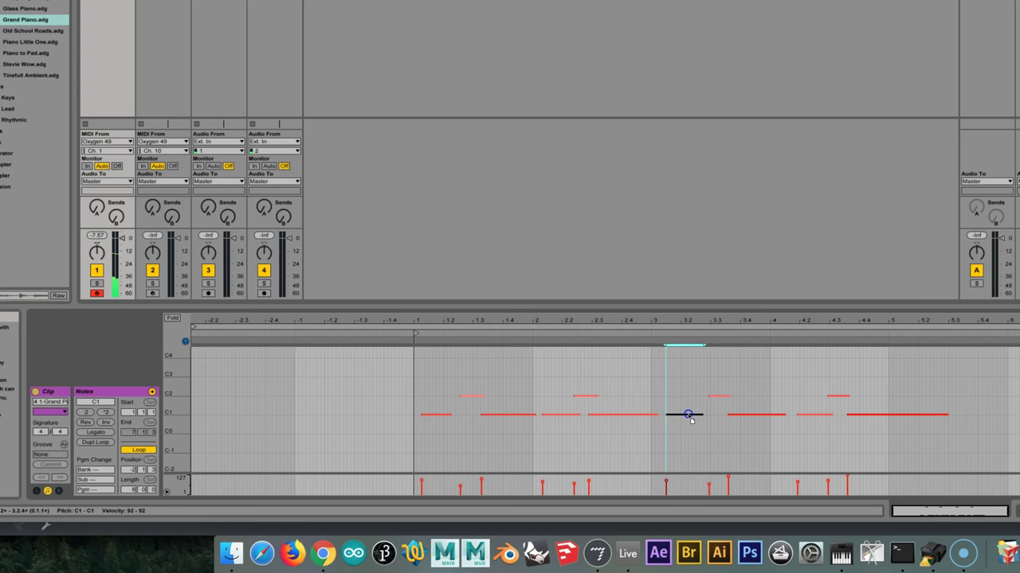
click(751, 415)
drag(750, 415, 738, 415)
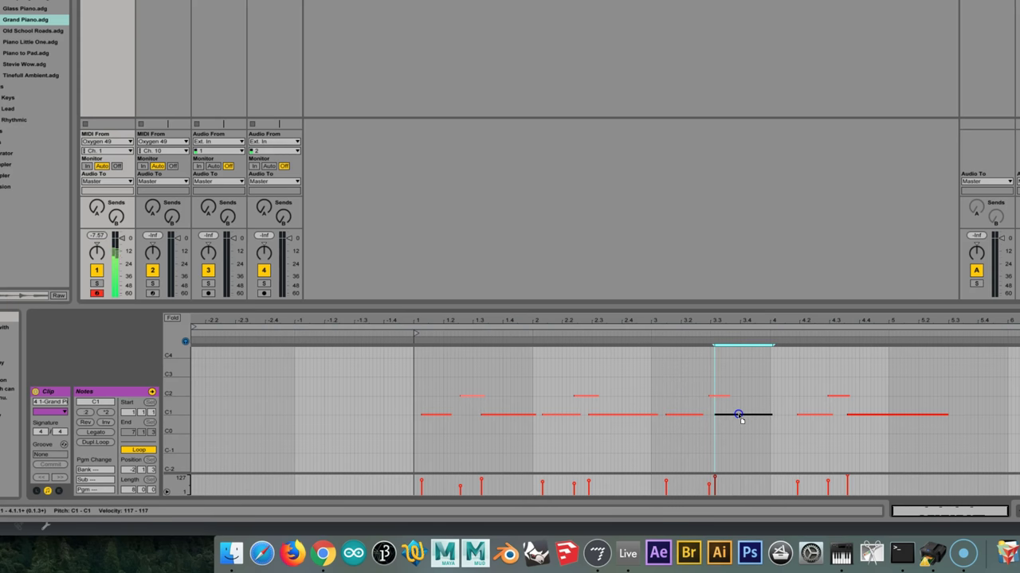
Shift the two C1 notes in bar 4 slightly earlier and shorten the last one to end at bar 5.
click(804, 414)
drag(802, 415, 786, 414)
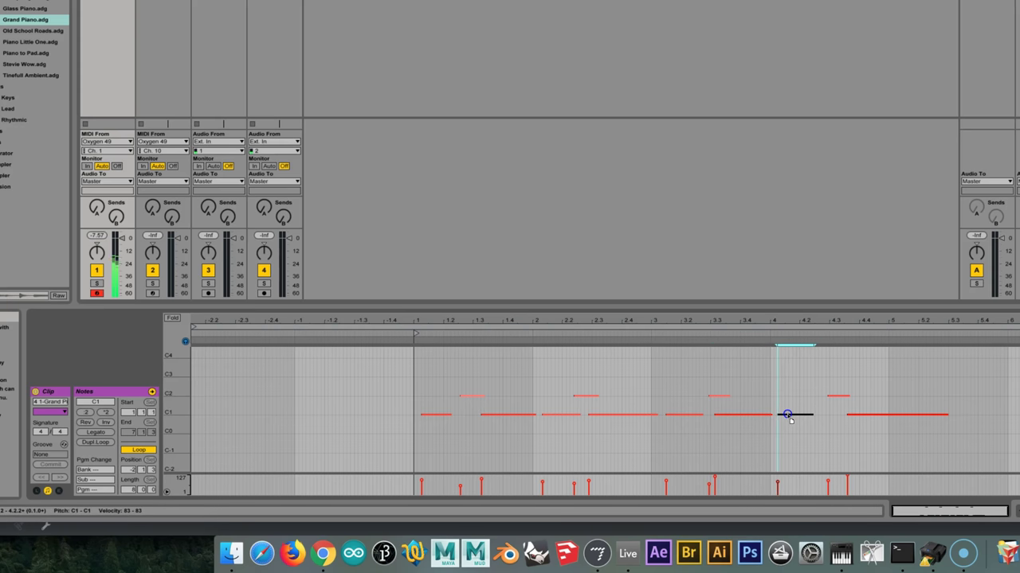
mouse_move(866, 414)
mouse_down()
mouse_move(854, 415)
mouse_move(876, 413)
mouse_move(859, 425)
mouse_move(857, 414)
mouse_up()
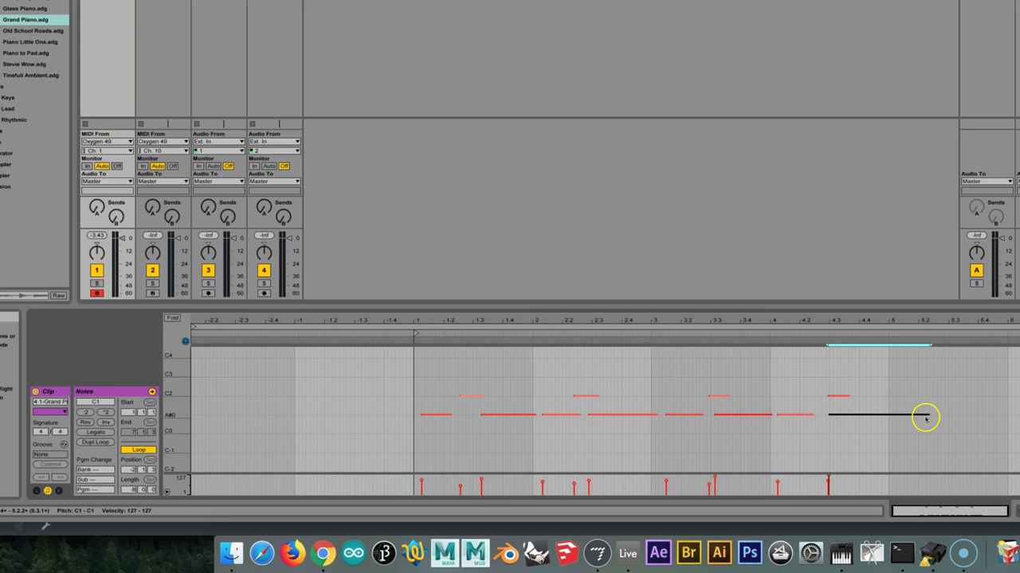
drag(931, 413, 889, 415)
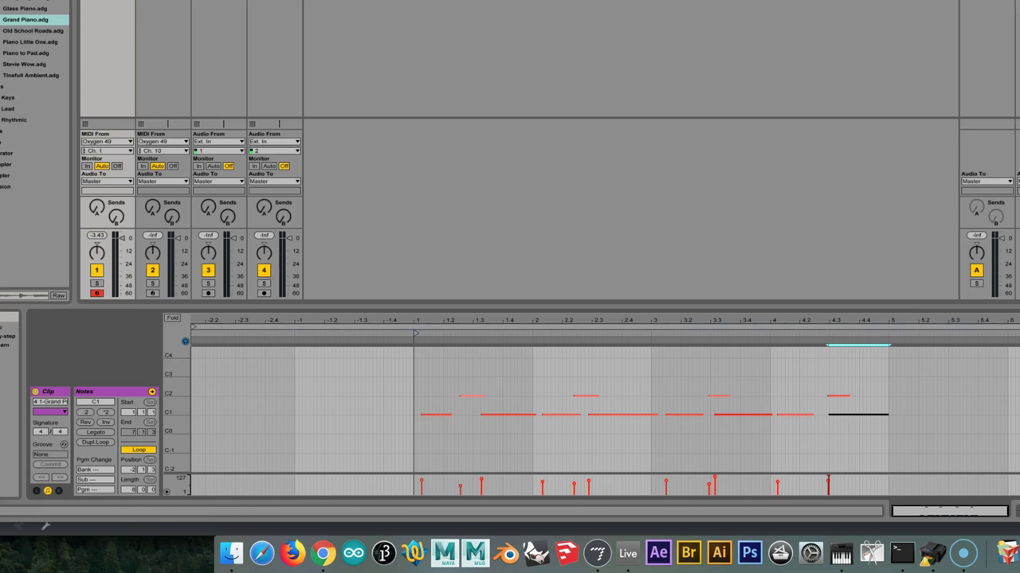
Set the clip's loop region to run from the start of bar 1 to bar 5.
drag(1016, 331, 889, 322)
key(super+a)
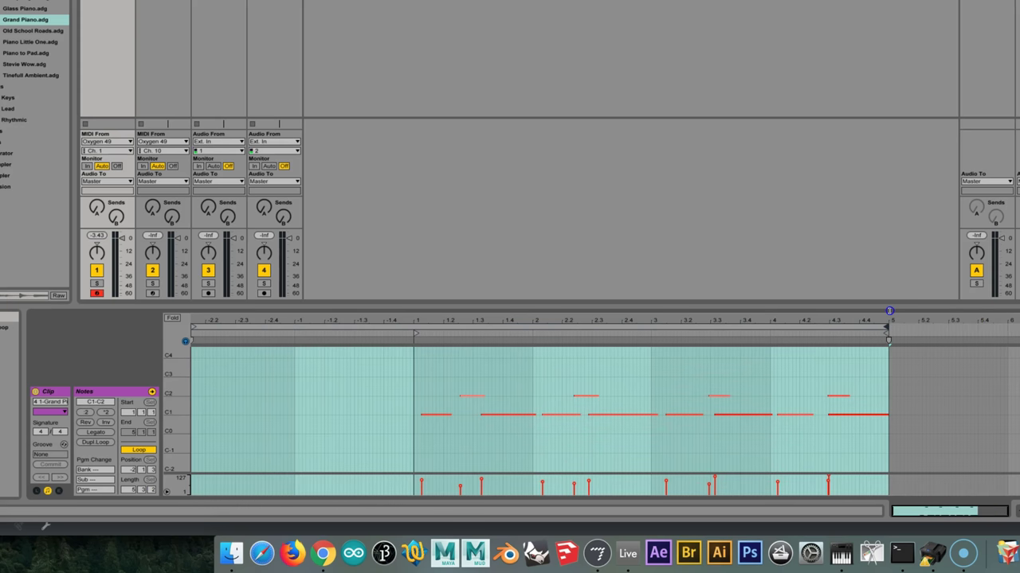
drag(191, 326, 417, 340)
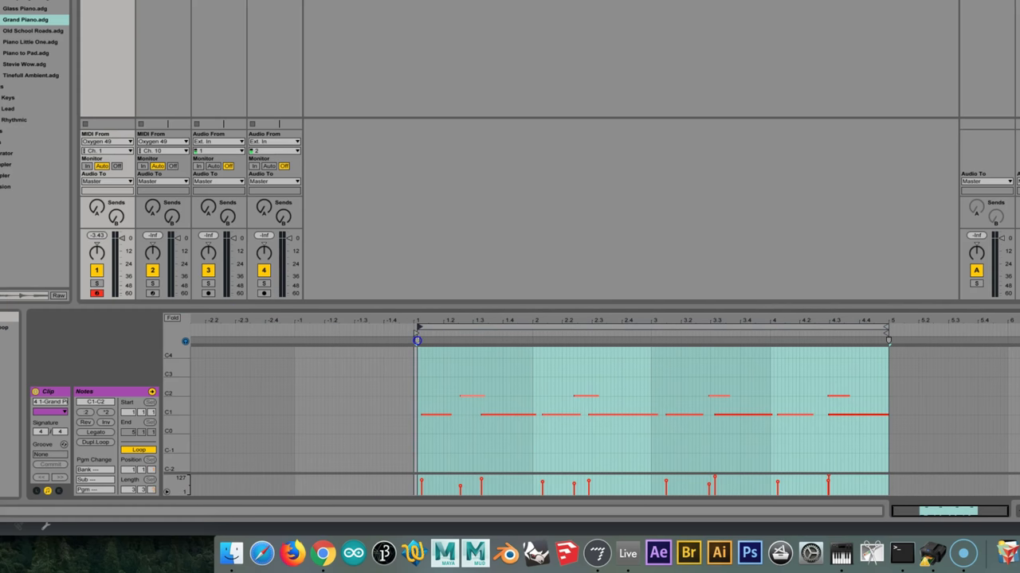
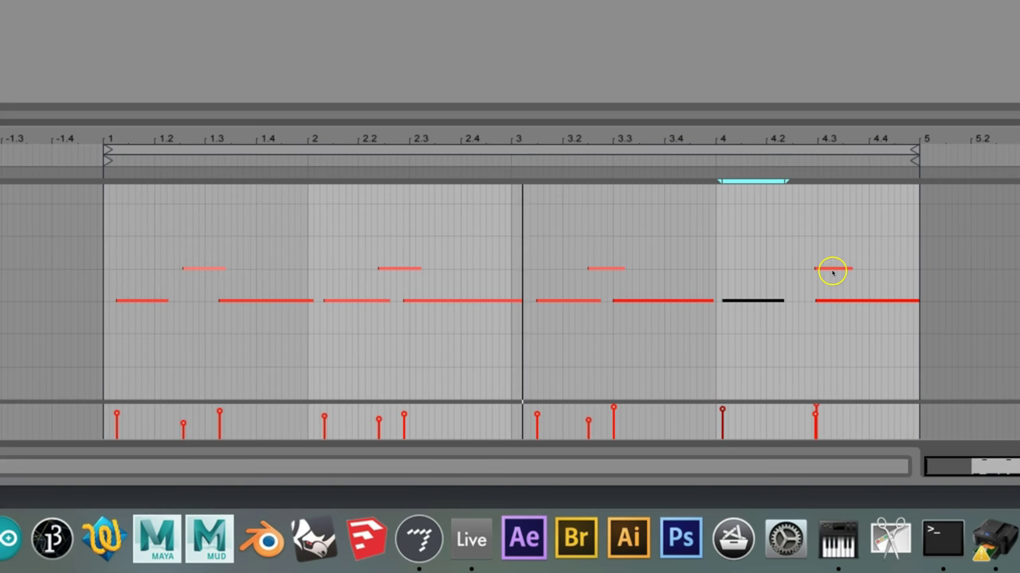
Trim the start of the last C1 note in bar 4 to about halfway through beat 4.3.
click(814, 301)
drag(815, 300, 840, 301)
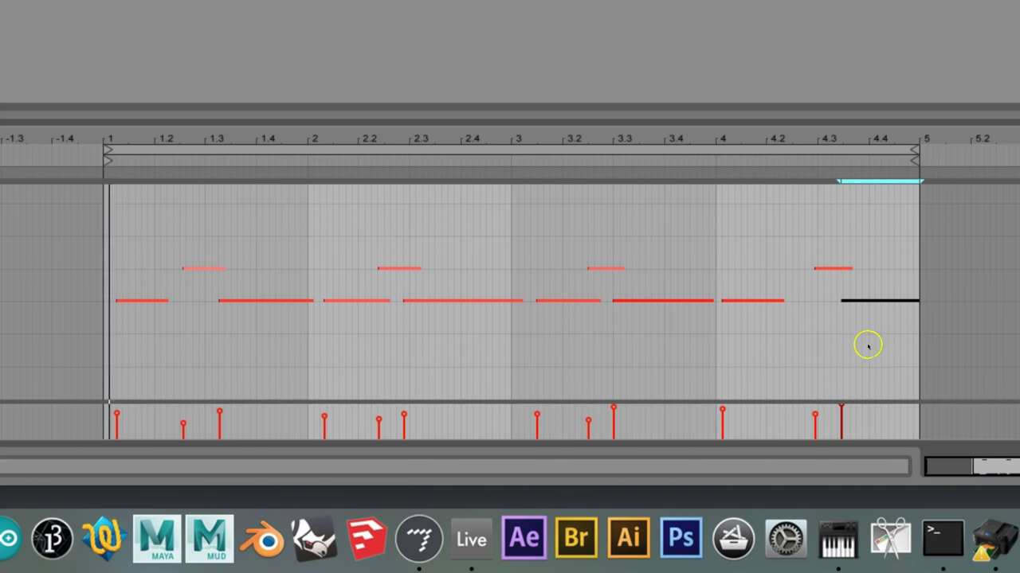
Move bar 1's upper note to start at about beat 1.2 and the following C1 note to start just before beat 1.3.
click(191, 269)
drag(198, 268, 191, 271)
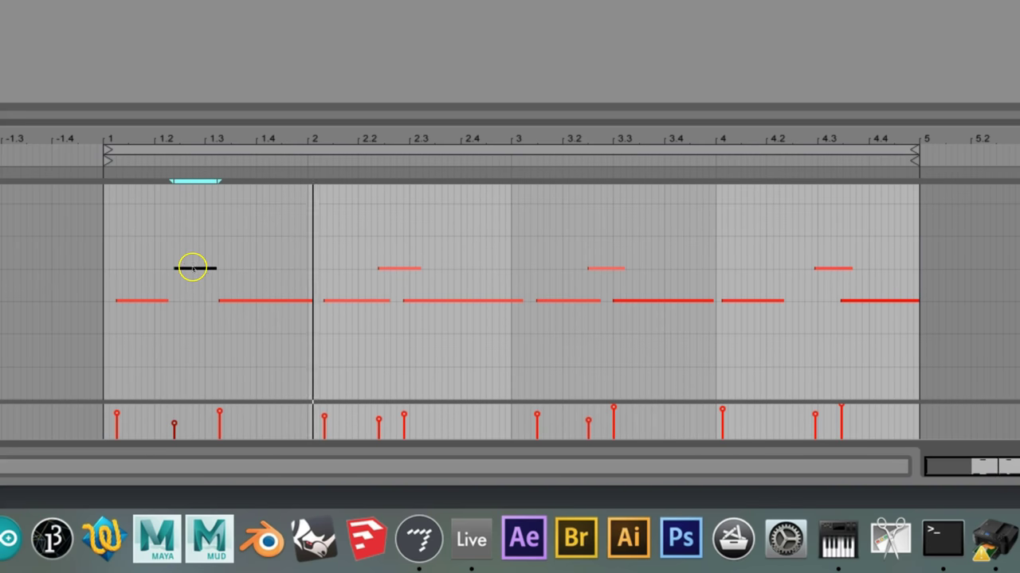
drag(191, 267, 181, 268)
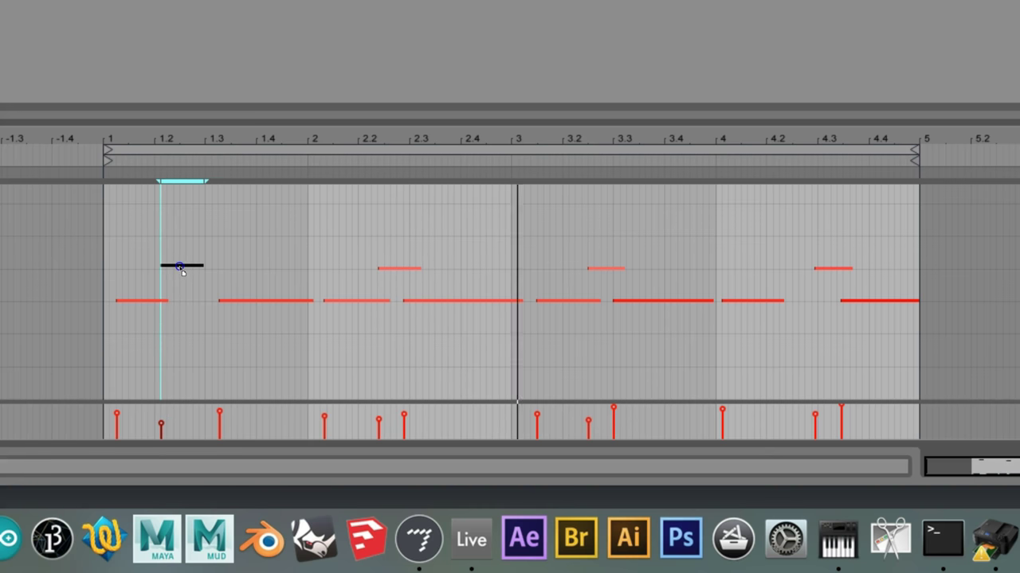
drag(161, 423, 161, 426)
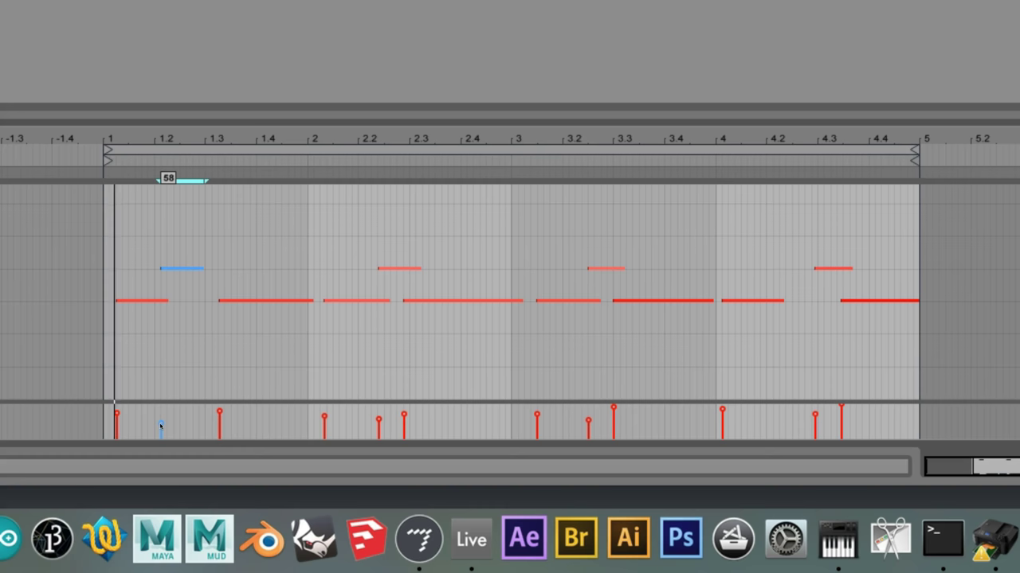
click(263, 302)
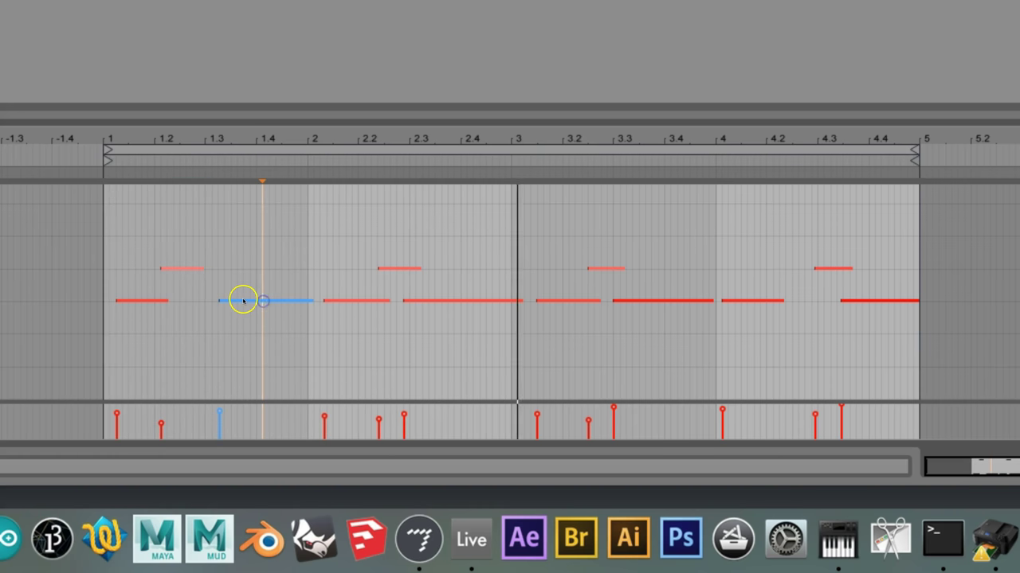
drag(244, 298, 224, 301)
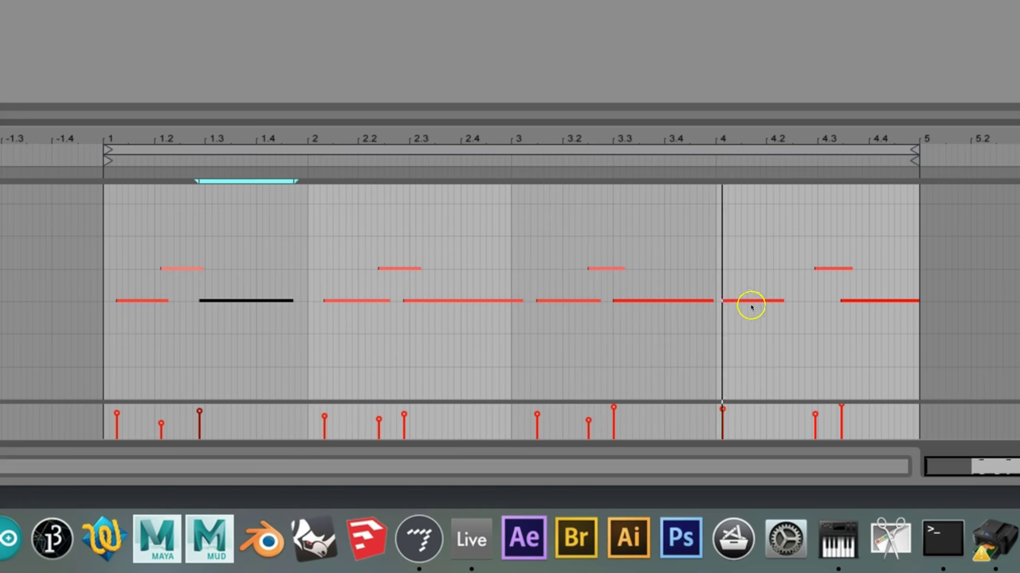
Move bar 4's upper note to about beat 4.2, and shift the last C1 note to start at about 4.2.3, extending its end to bar 5.
drag(826, 270, 797, 268)
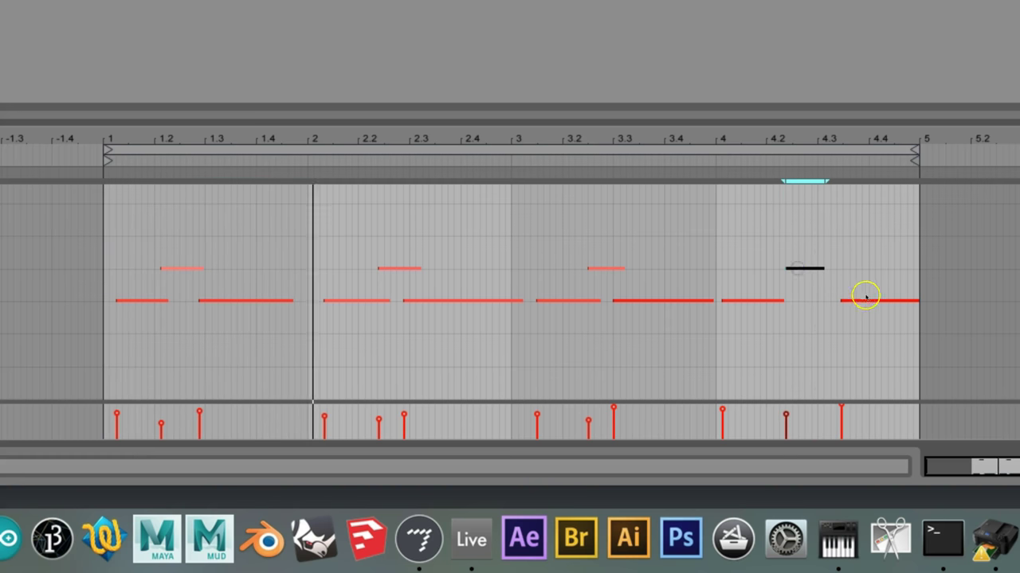
drag(867, 299, 845, 303)
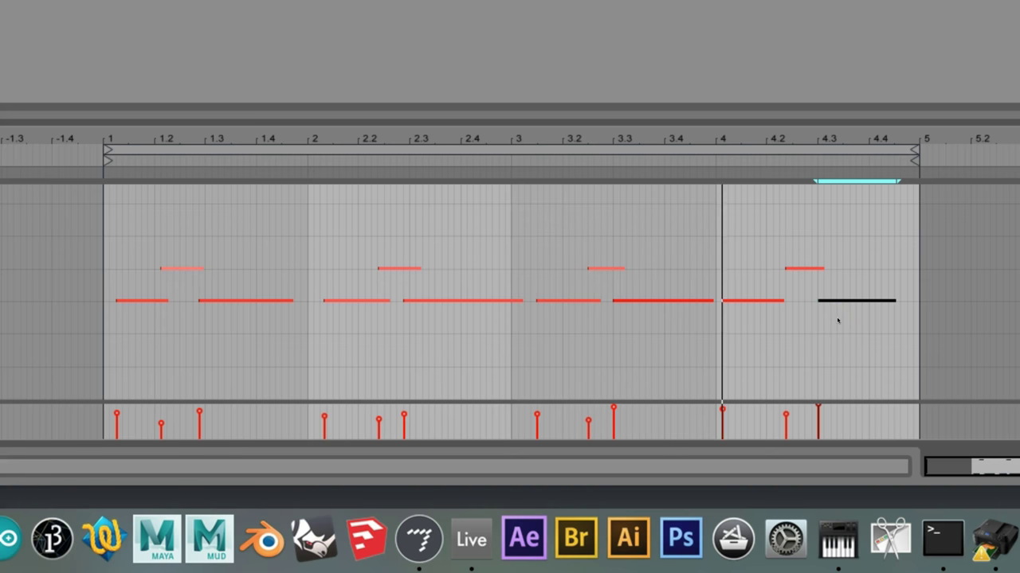
drag(810, 268, 801, 271)
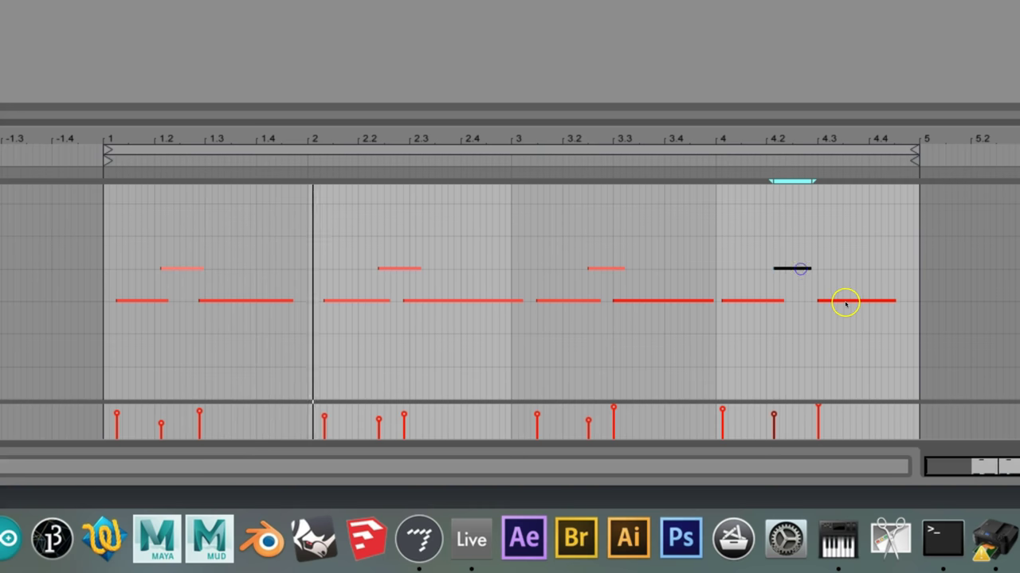
drag(845, 301, 829, 303)
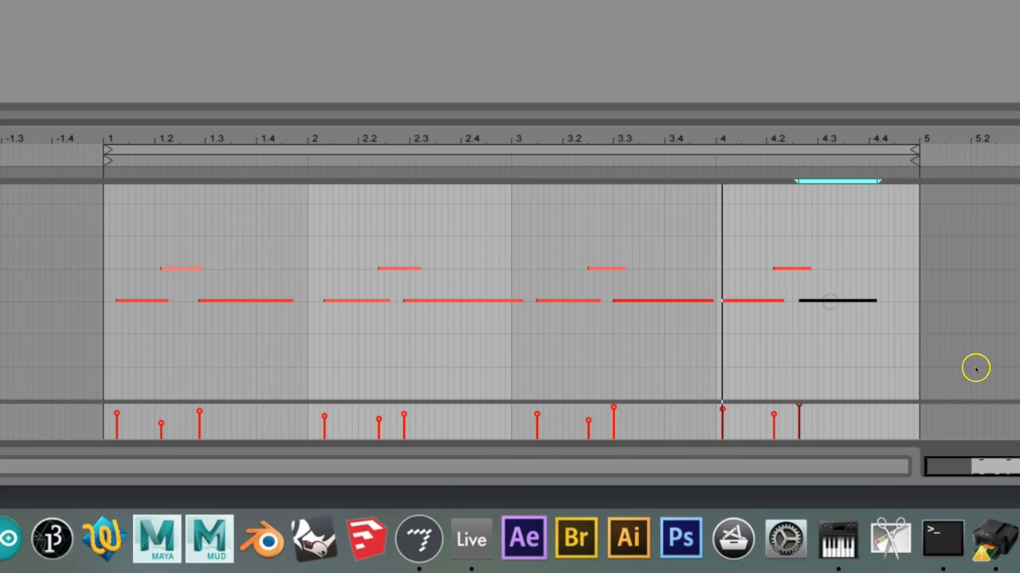
drag(875, 300, 910, 299)
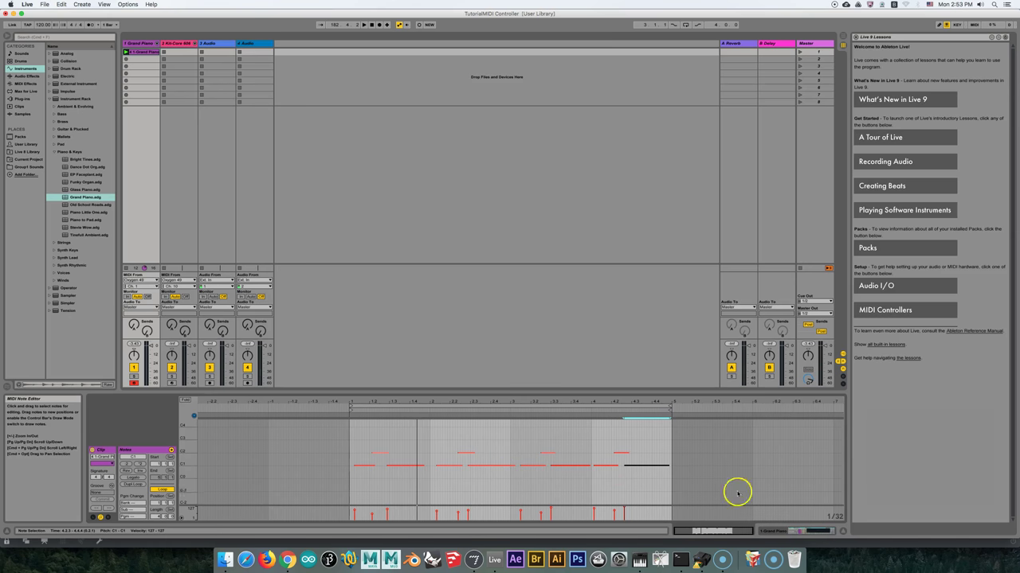
Show track 1's devices and delete the Grand Piano instrument rack.
click(798, 532)
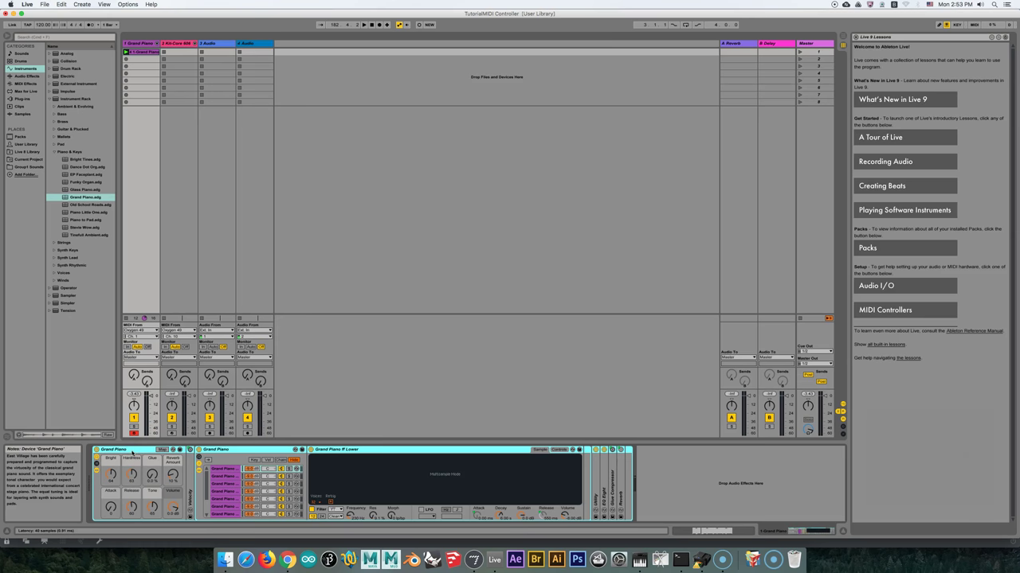
click(132, 450)
key(Delete)
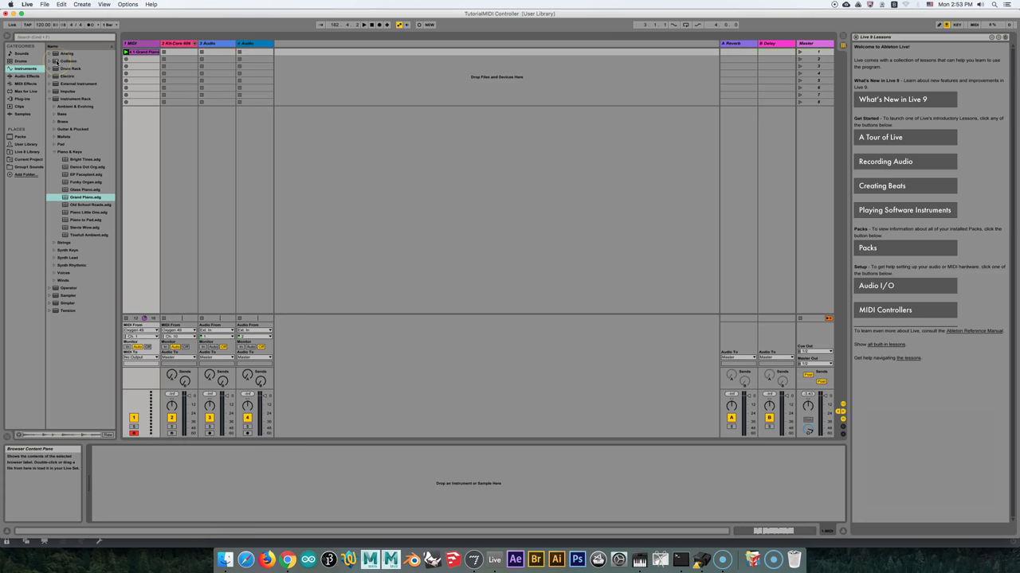
Load the Gong.adv preset from Collision's Ambient & Evolving folder onto track 1, and play the track's first clip.
click(58, 61)
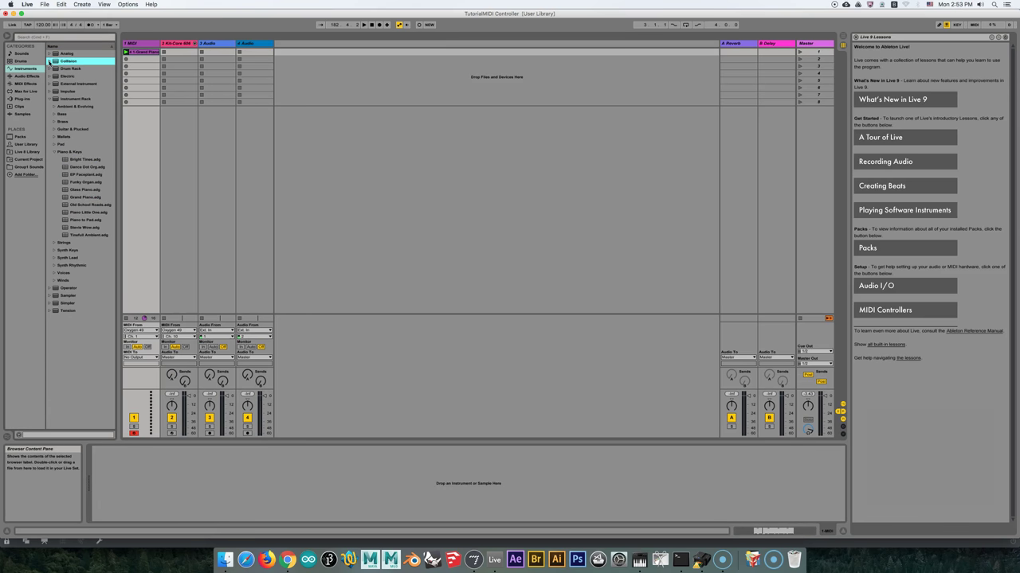
click(49, 61)
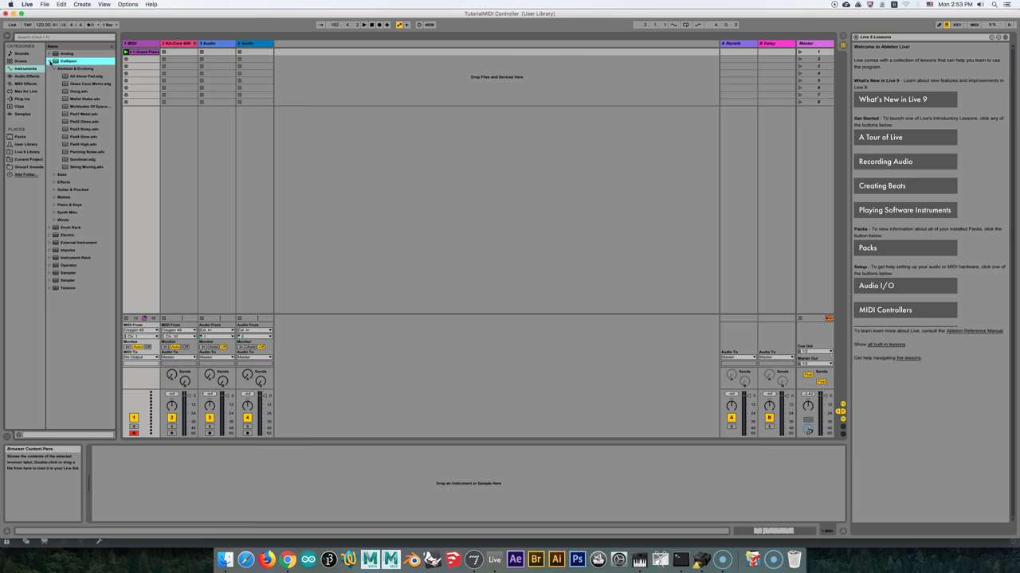
click(64, 91)
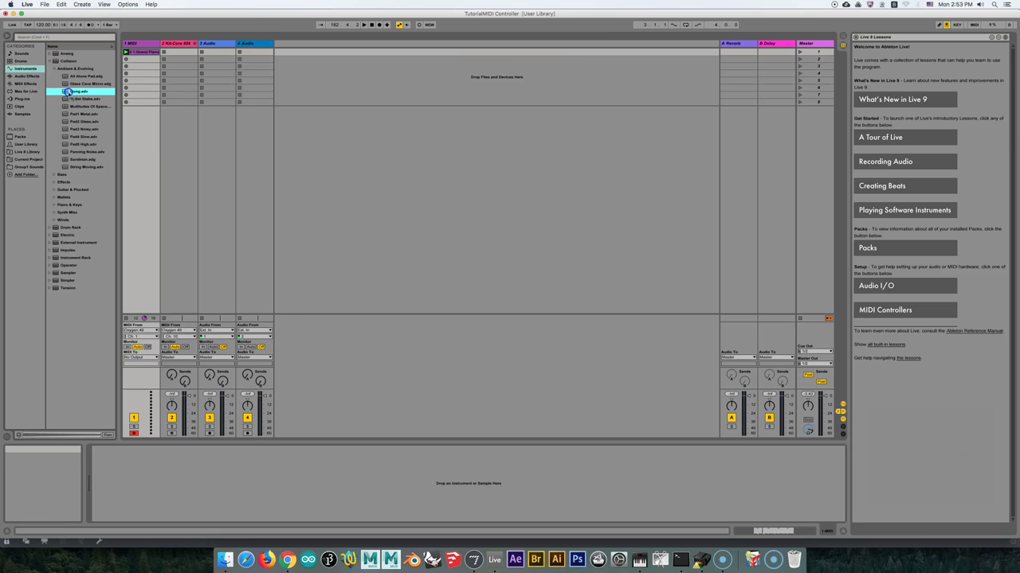
drag(110, 405, 114, 486)
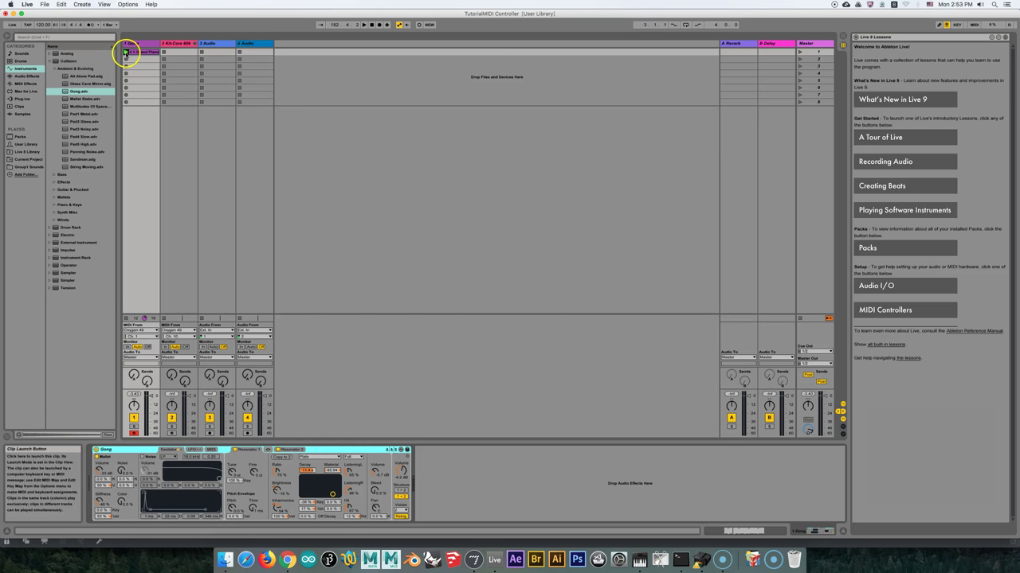
click(125, 52)
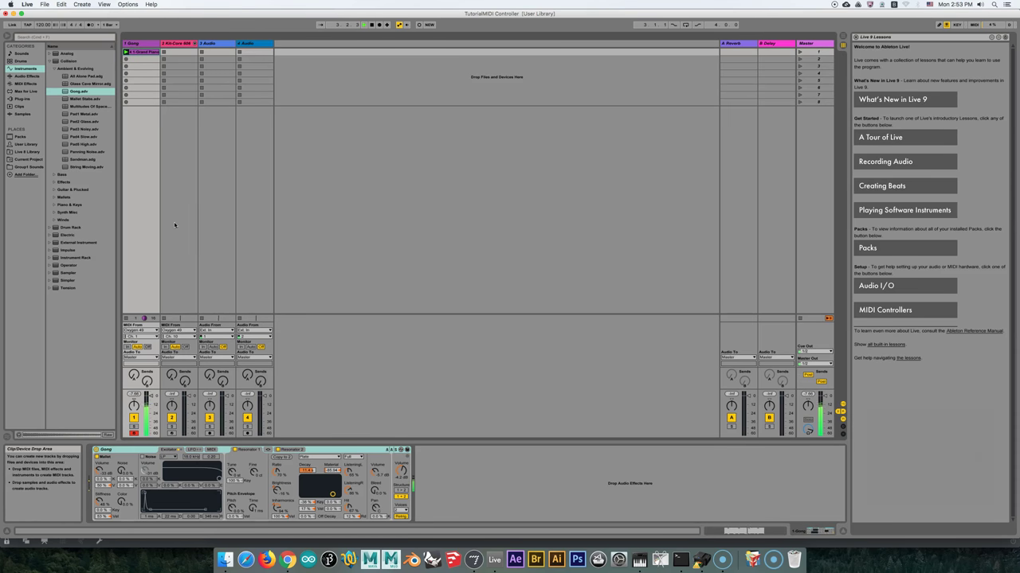
key(XF86AudioRaiseVolume)
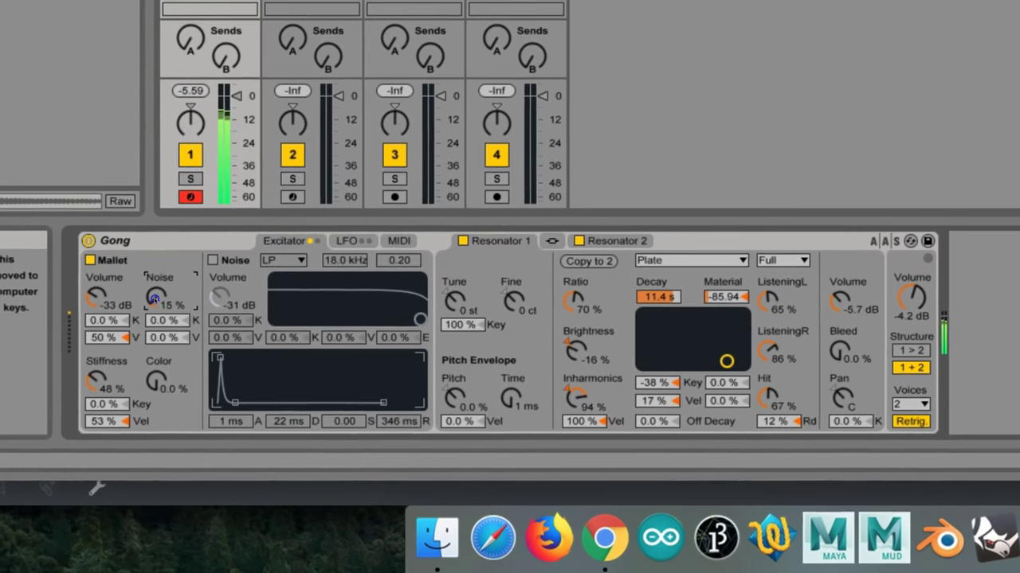
Try different Mallet settings on the Gong, leaving Noise at 16 %, Color at 13 % and Stiffness at 48 %.
drag(154, 298, 153, 296)
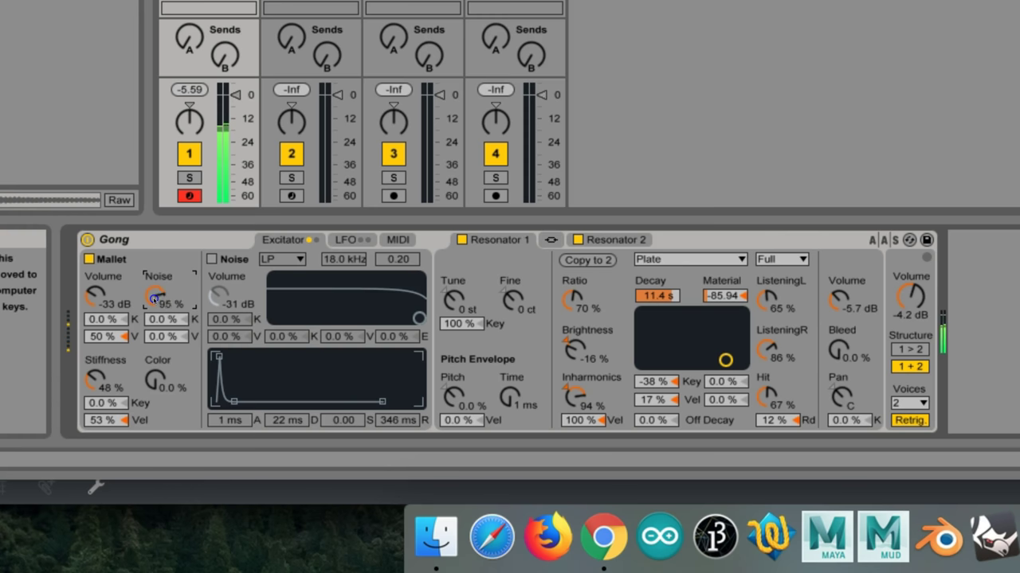
drag(154, 298, 155, 300)
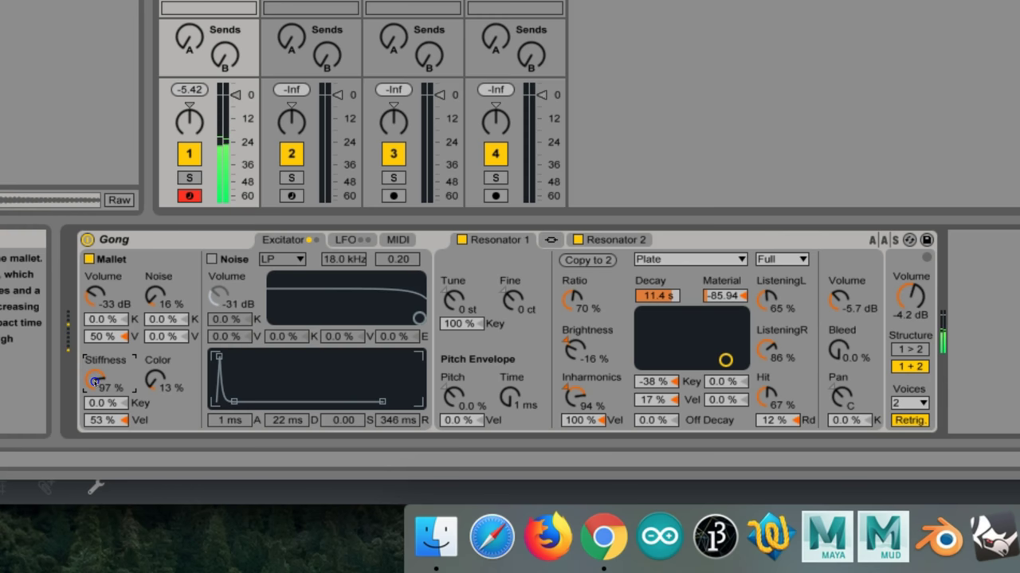
drag(93, 382, 94, 382)
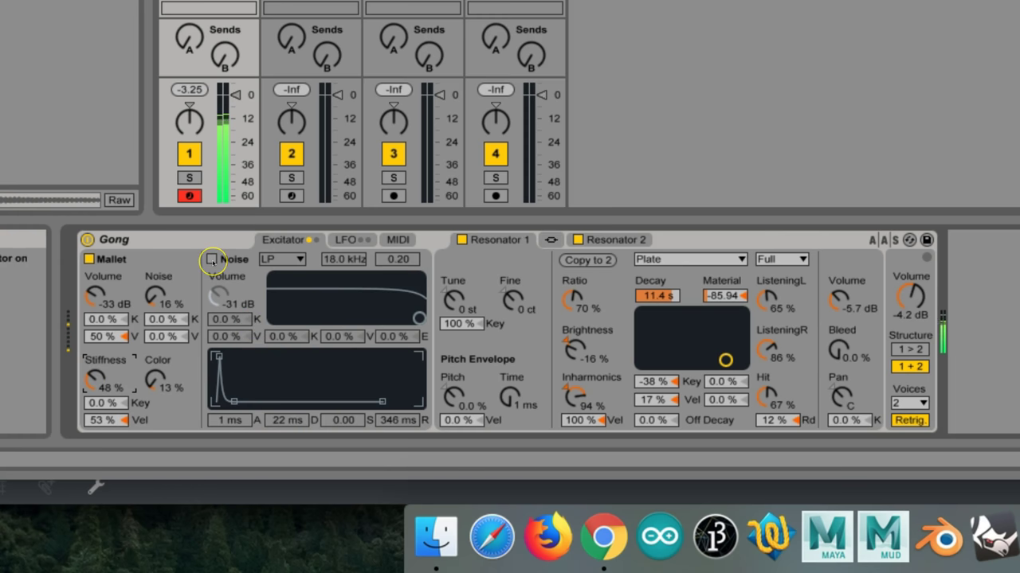
Enable the Gong's Noise exciter and reshape its envelope to a decay of 11.4 s and a sustain of 4.76.
click(211, 259)
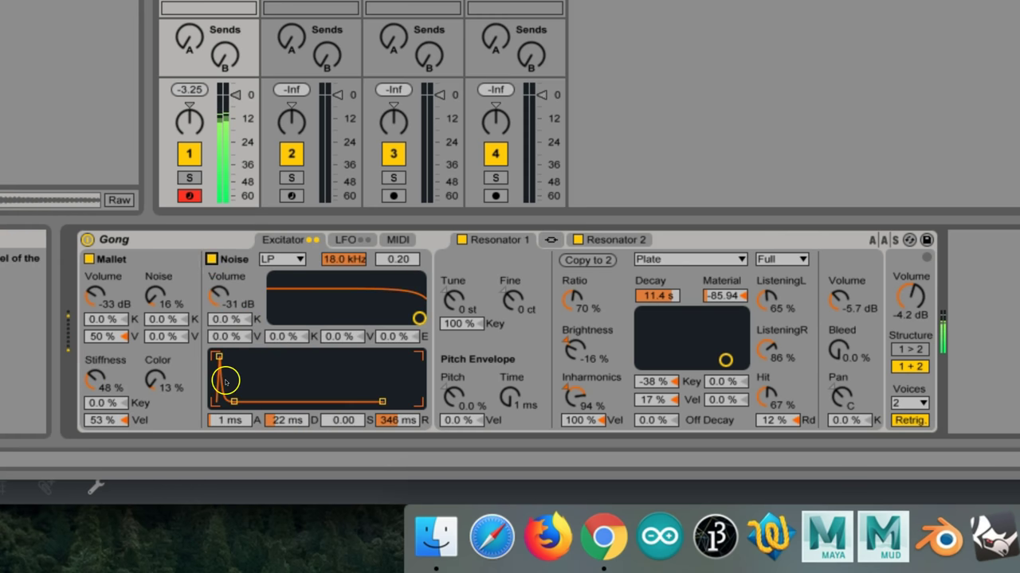
drag(234, 403, 274, 399)
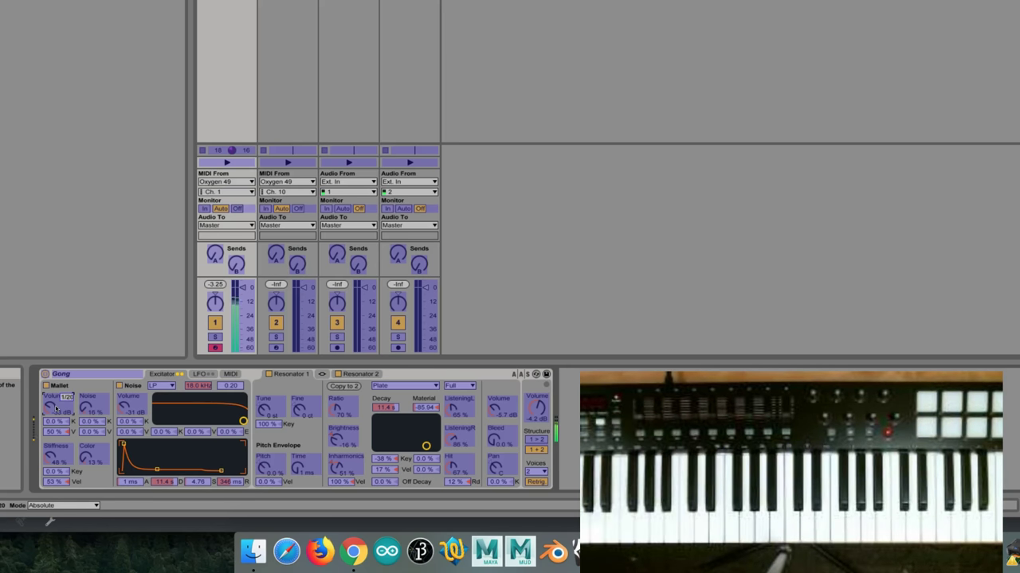
Assign the Mallet Volume knob to MIDI controller 1/20 and leave MIDI map mode.
click(67, 404)
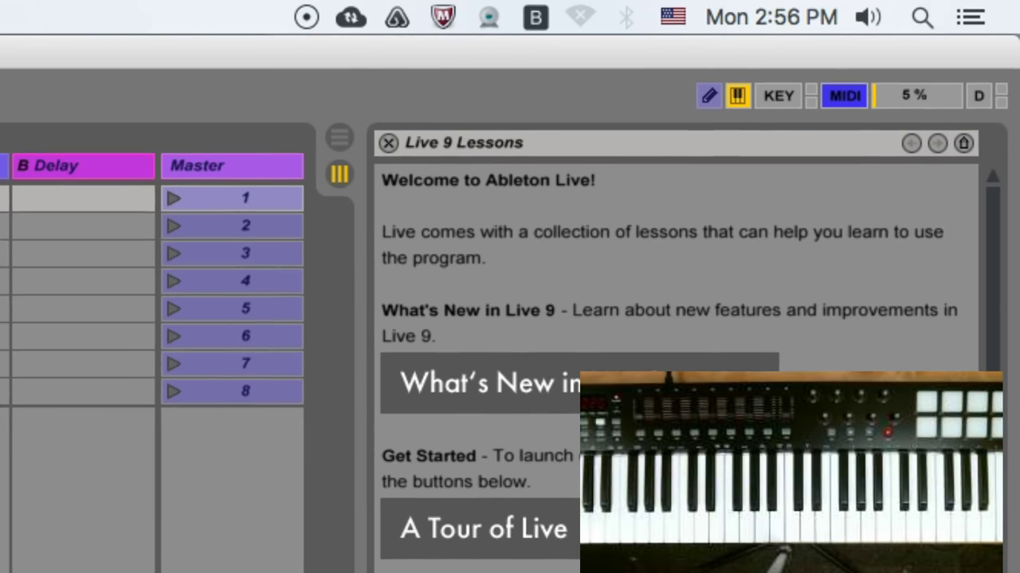
click(845, 97)
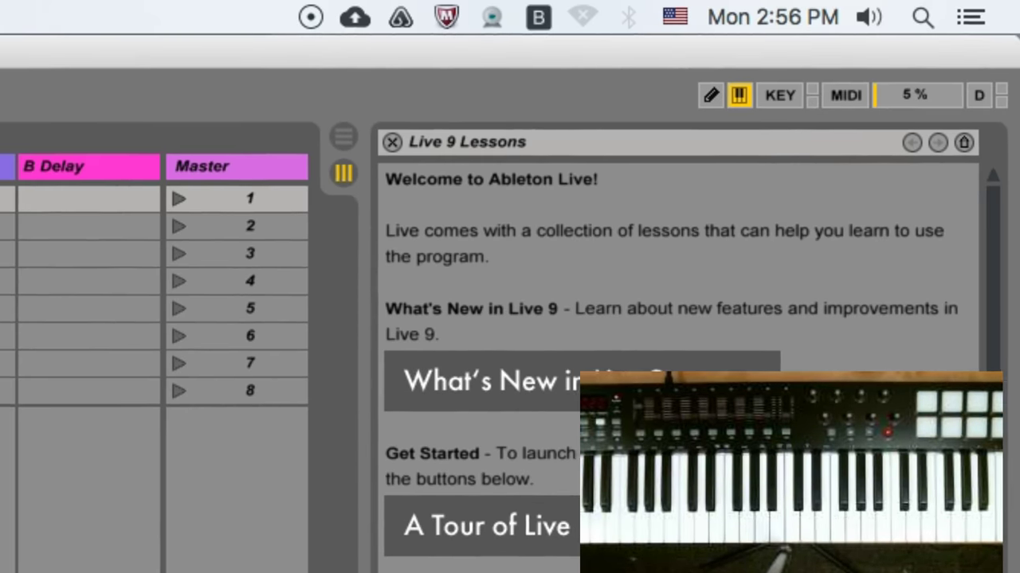
Map Mallet Noise to MIDI controller 1/21, Stiffness to 1/71 and Resonator 1's Inharmonics to 1/72, and leave MIDI map mode.
click(846, 95)
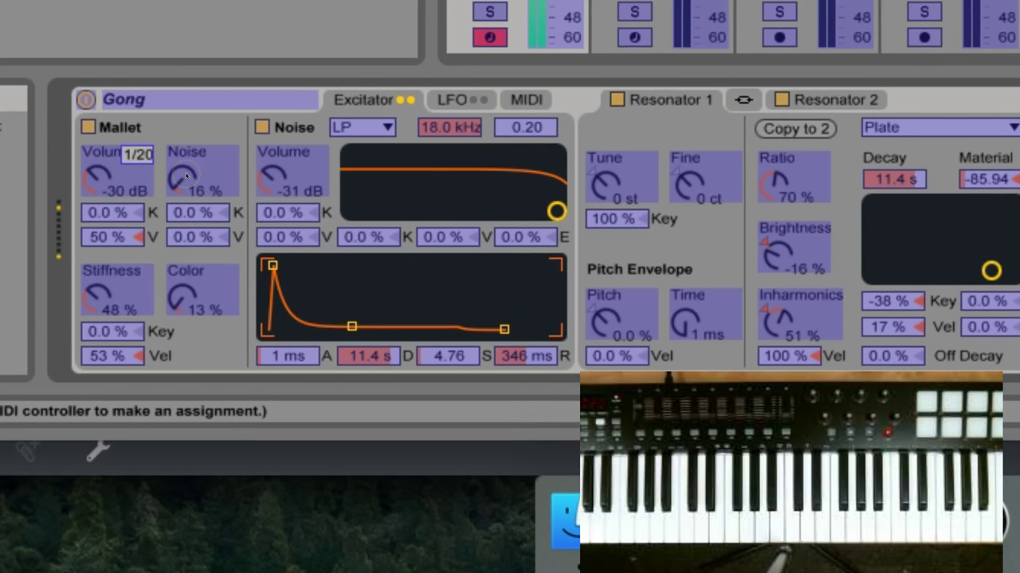
click(214, 183)
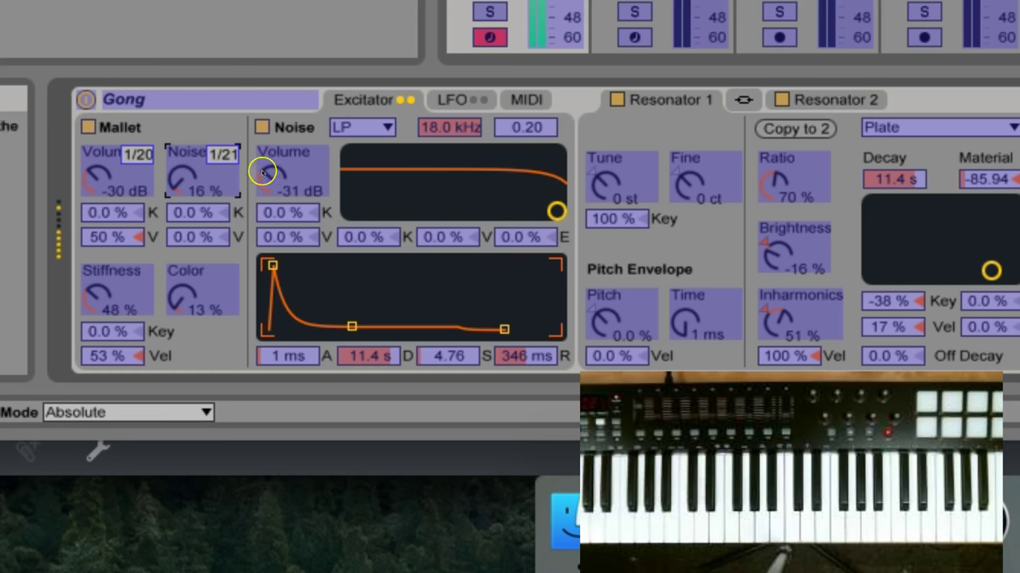
click(110, 291)
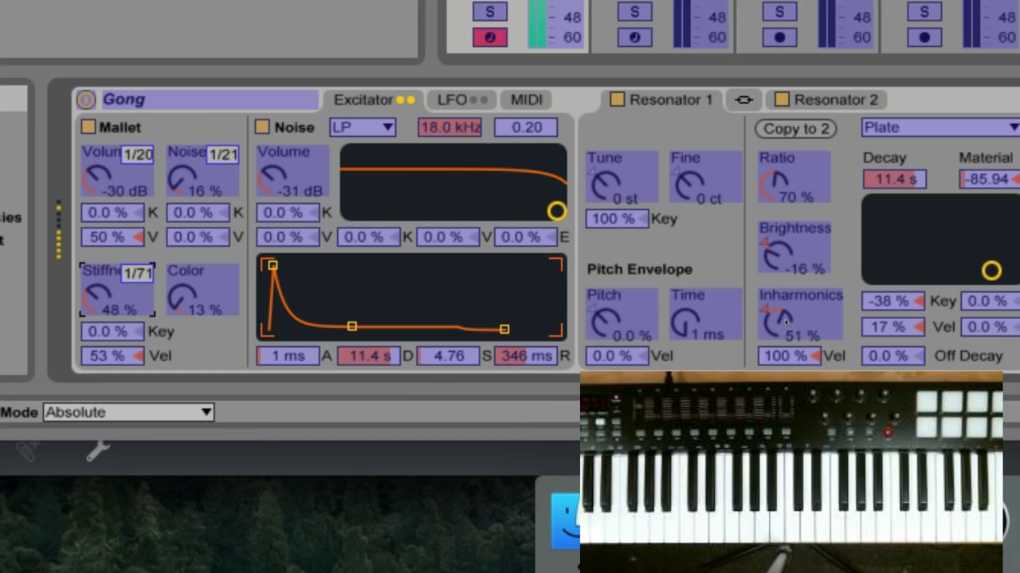
click(785, 321)
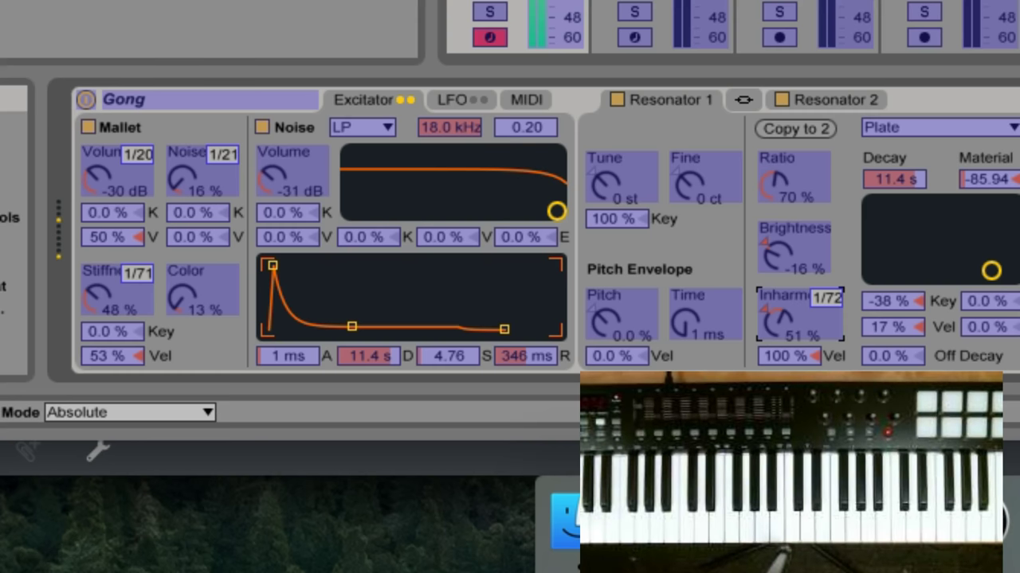
key(super+m)
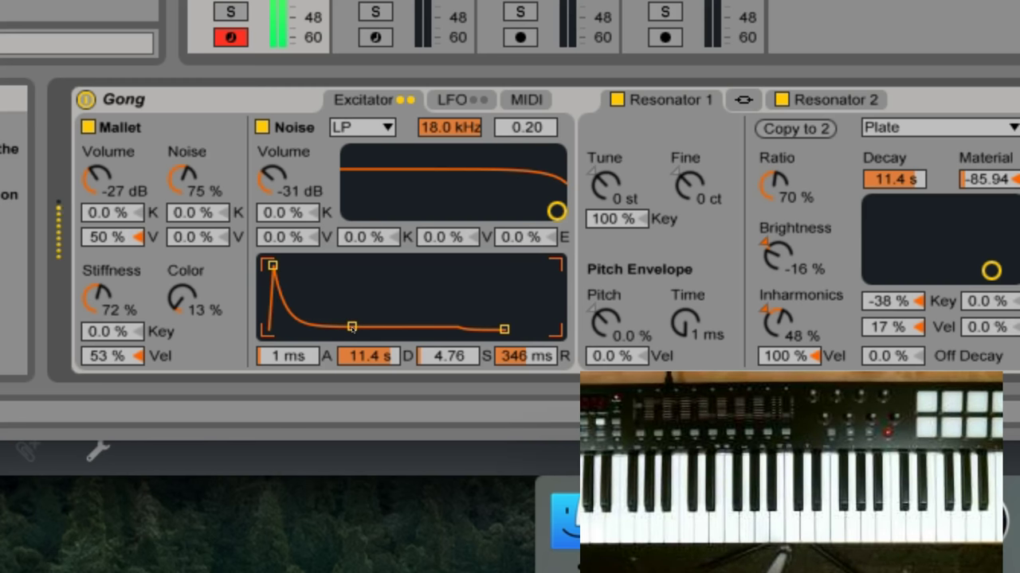
Raise the noise envelope's sustain to 59.52 with a 9.63 s decay, and map the sustain value to MIDI controller 1/25.
drag(351, 327, 351, 291)
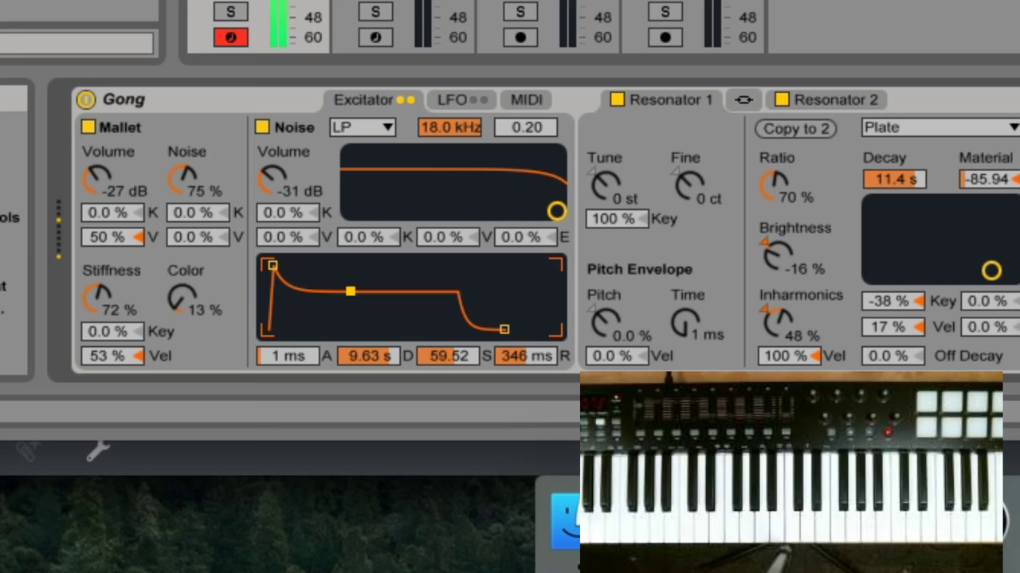
key(super+m)
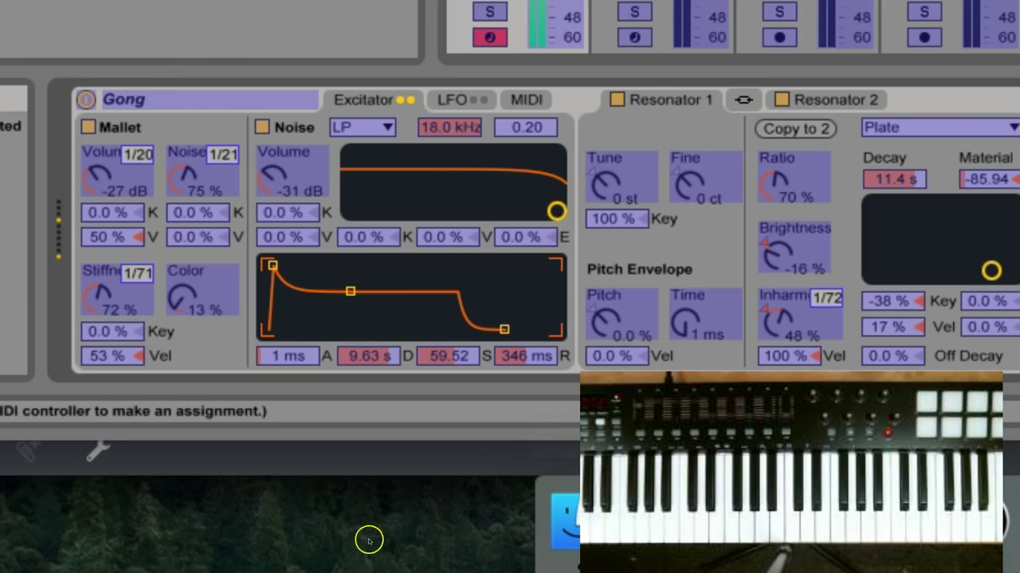
click(439, 358)
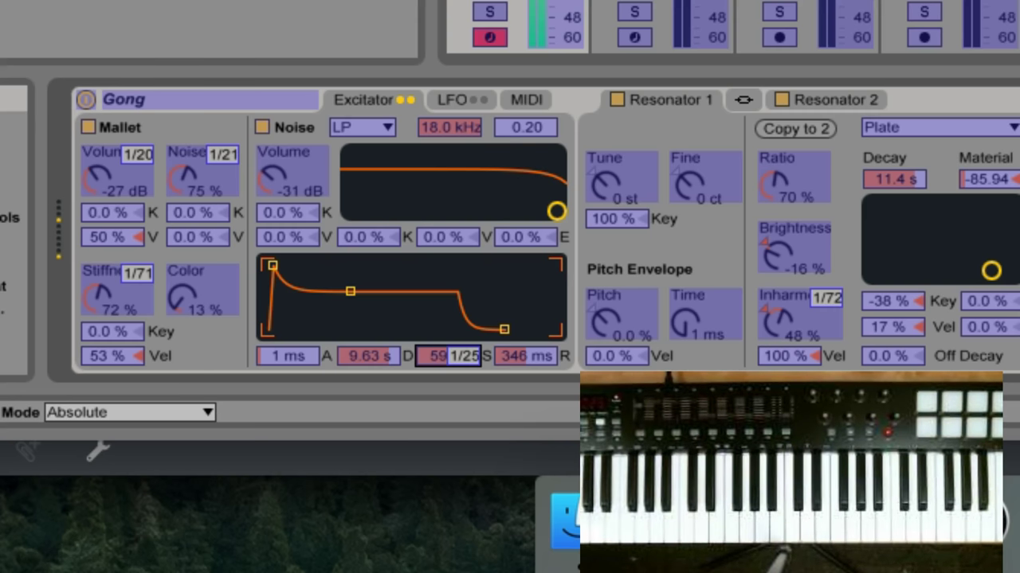
key(super+m)
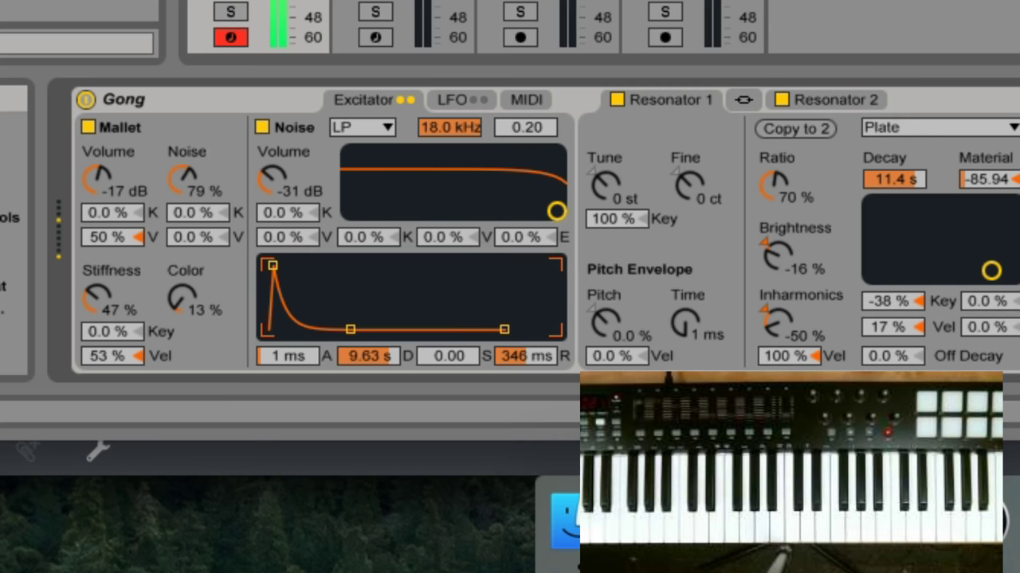
Enter MIDI map mode and delete the controller mapping from the Mallet's Stiffness knob.
key(super+m)
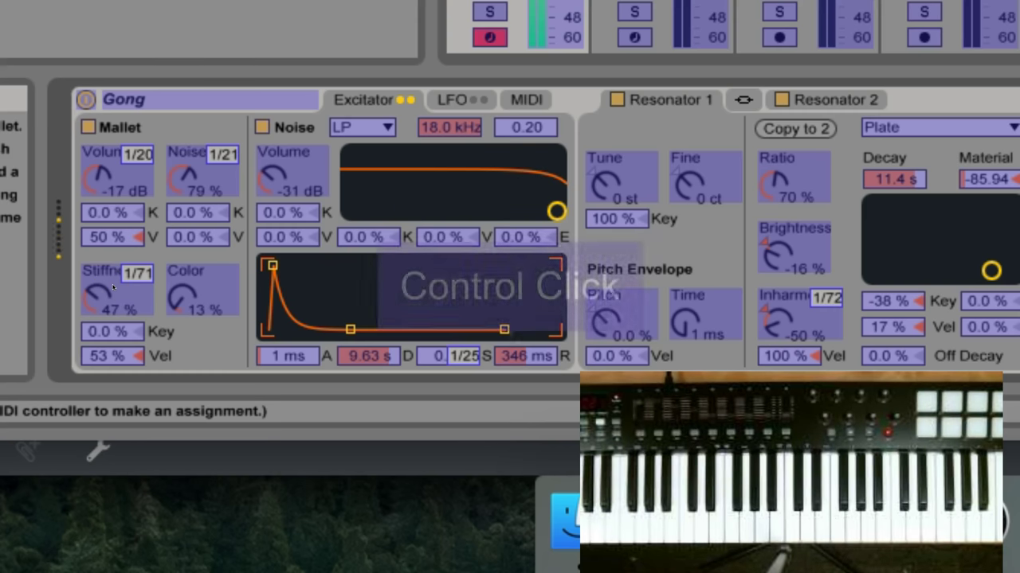
ctrl+click(113, 286)
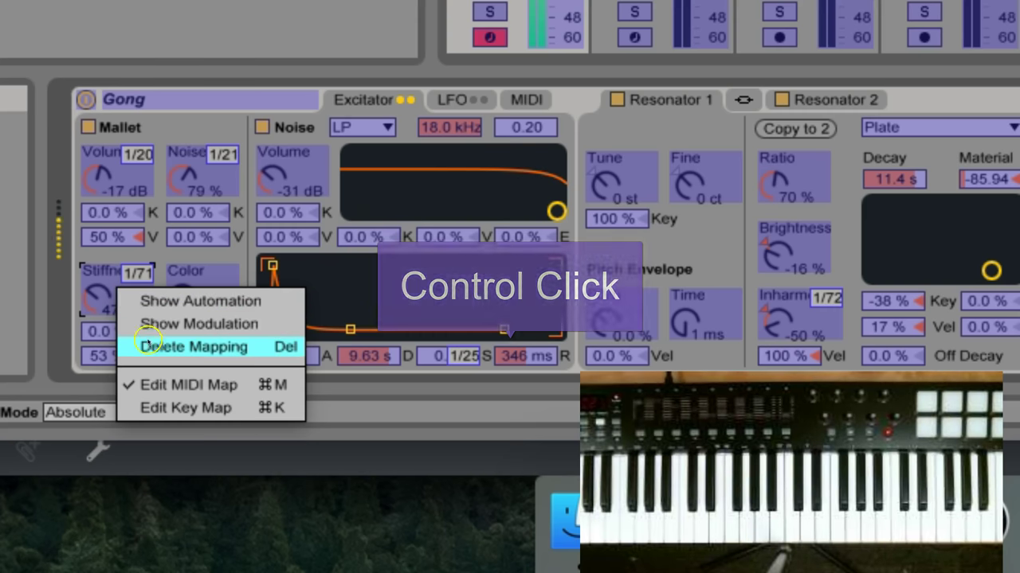
click(151, 348)
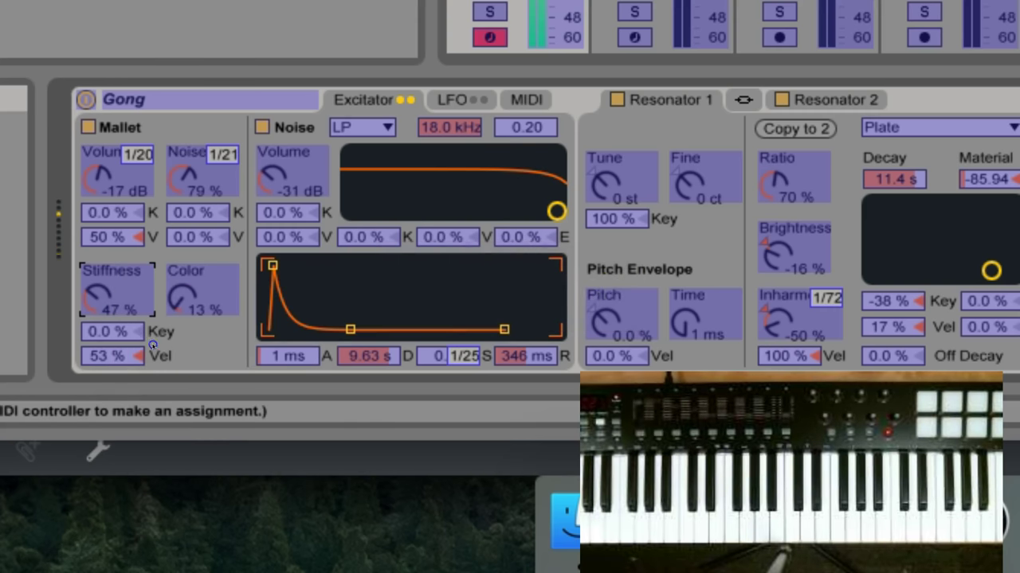
click(116, 288)
click(113, 290)
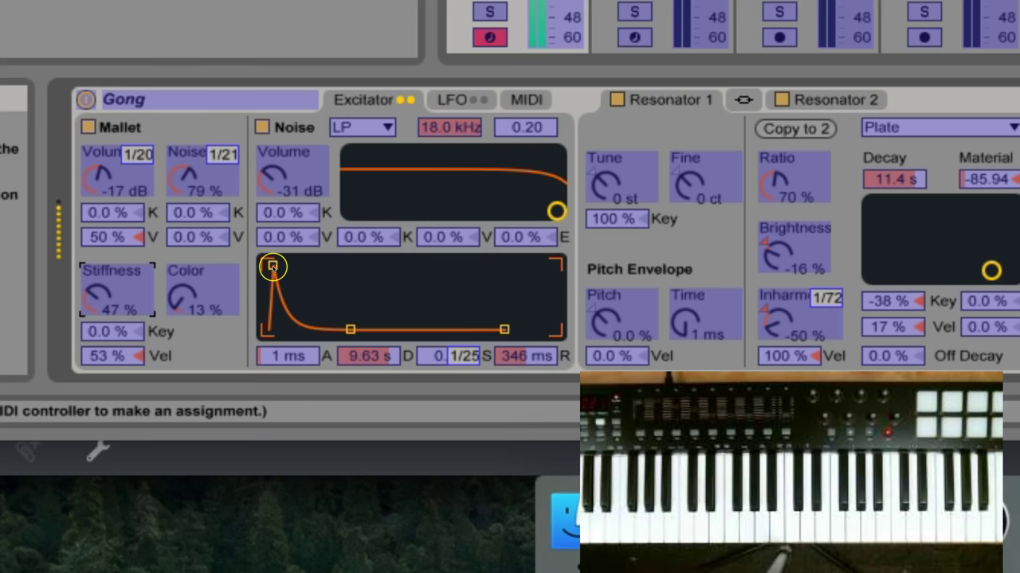
Raise the noise envelope's attack to 13 ms, map the attack value to MIDI controller 1/71, and leave MIDI map mode.
drag(272, 266, 296, 268)
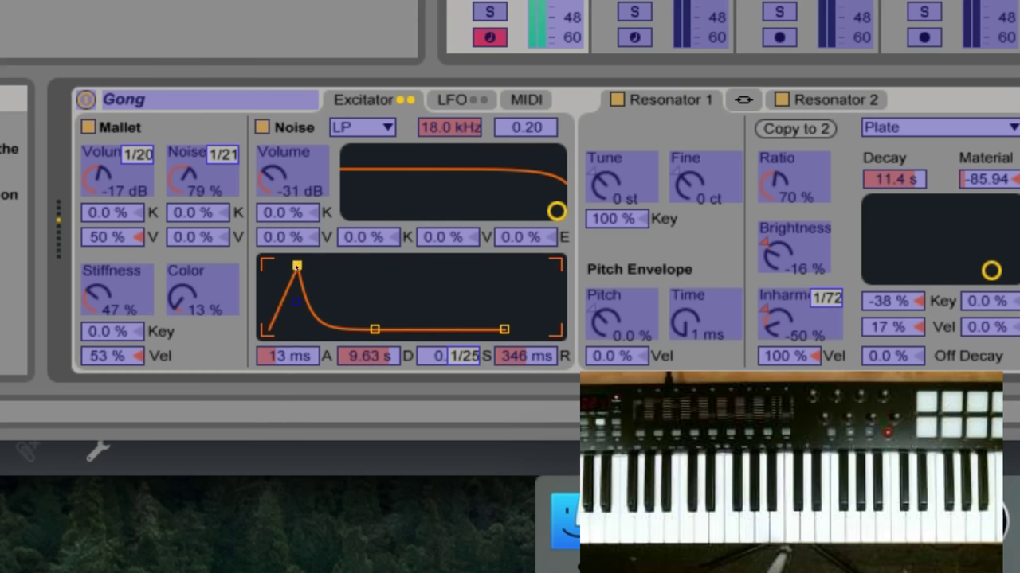
click(289, 357)
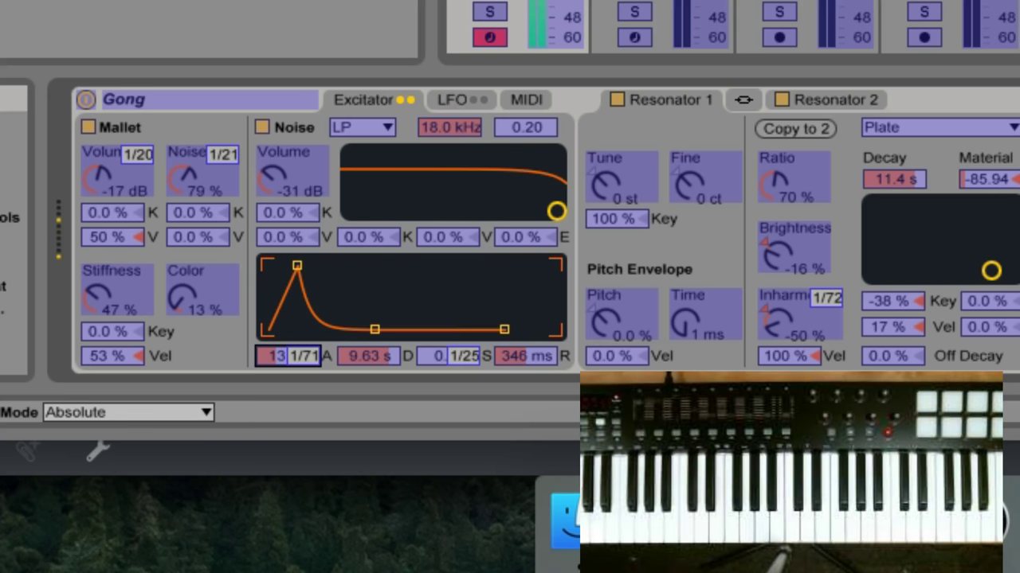
key(super+m)
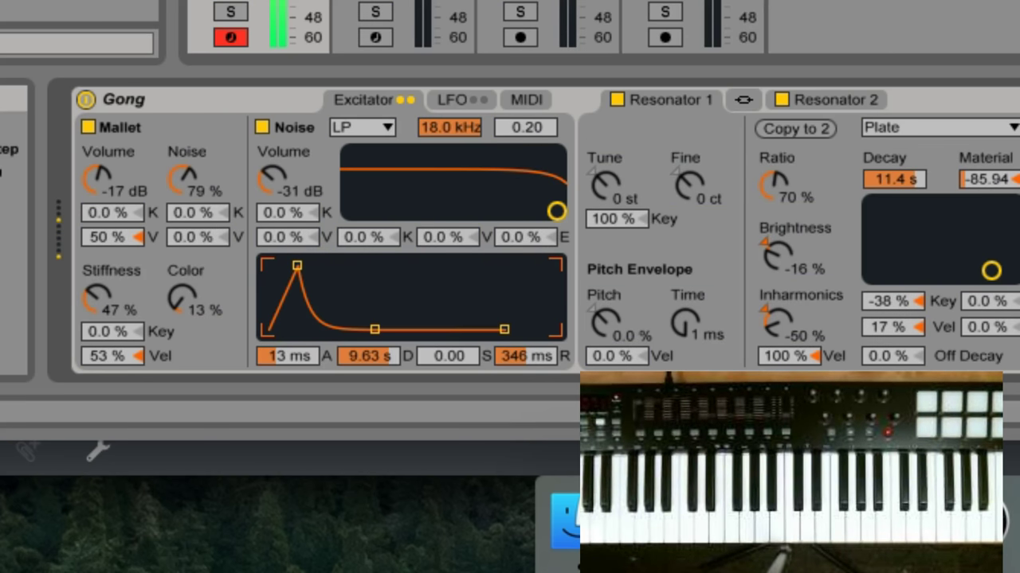